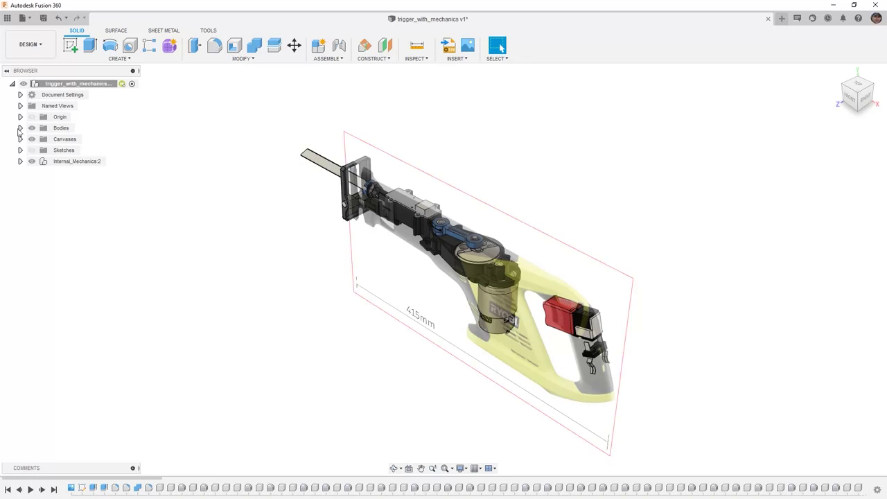
# Hide the red Trigger body from the Browser's Bodies folder.
pyautogui.click(20, 128)
pyautogui.click(39, 139)
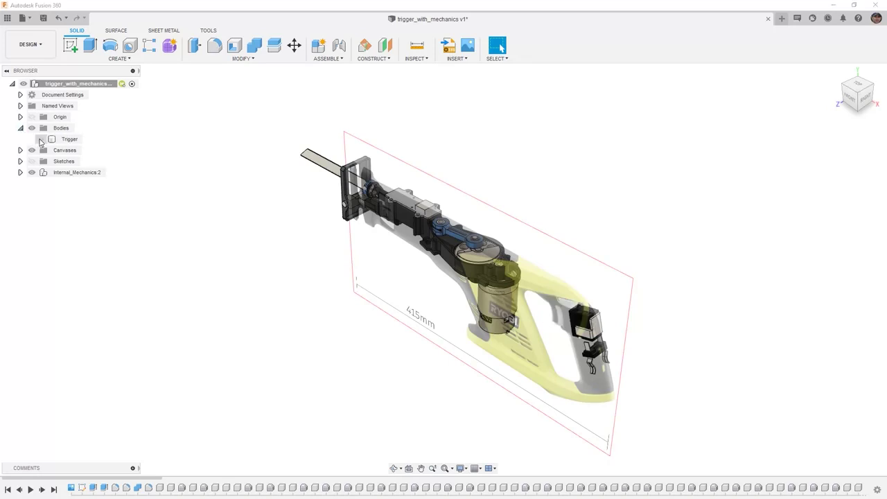
pyautogui.click(20, 128)
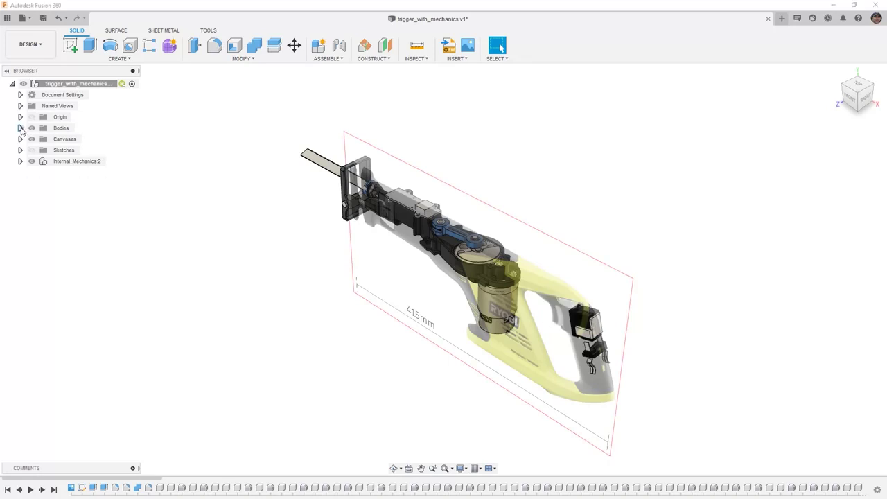
# Enter the T-spline Form workspace and show the CREATE shape list.
pyautogui.click(169, 47)
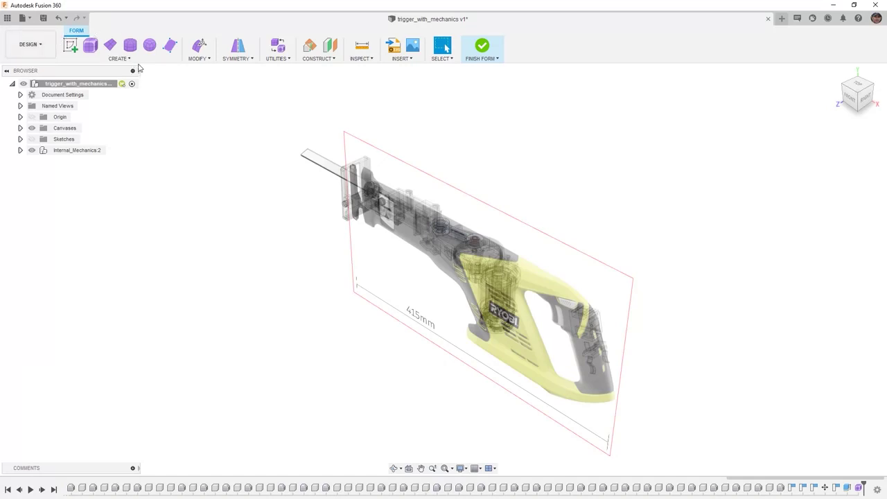
pyautogui.click(138, 61)
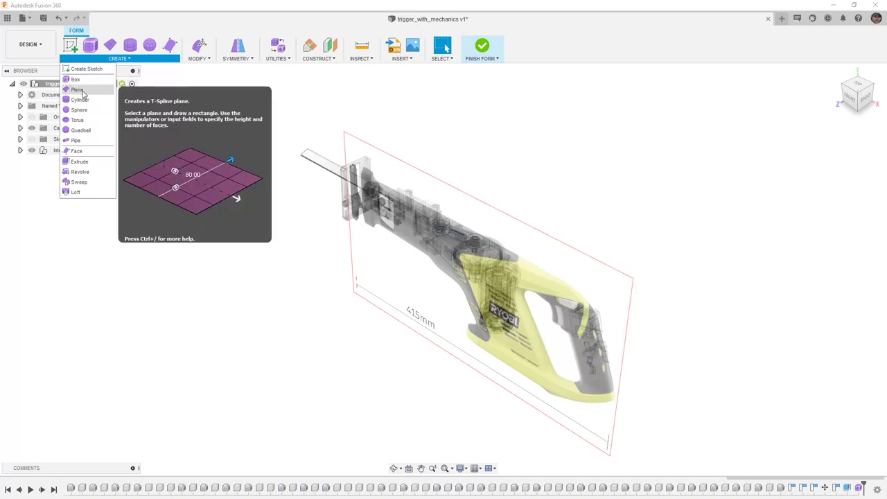
# In front view, place a T-spline plane above the RYOBI logo with length 40 mm.
pyautogui.click(77, 90)
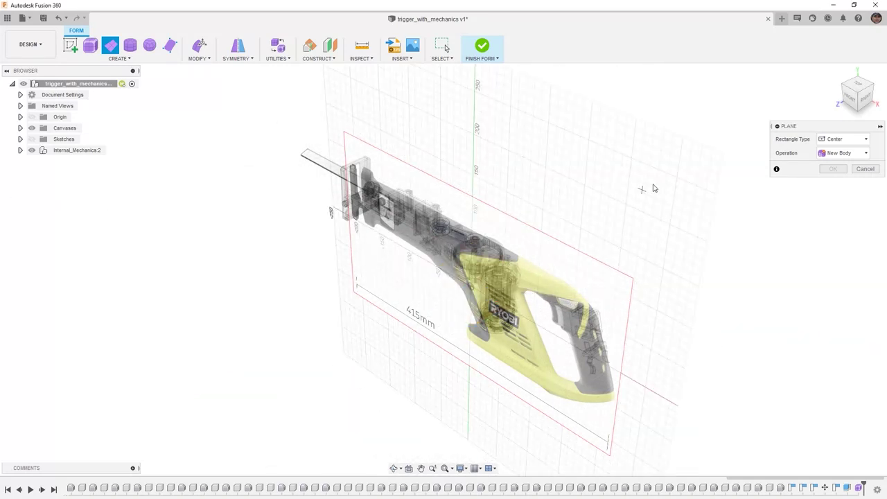
pyautogui.click(846, 99)
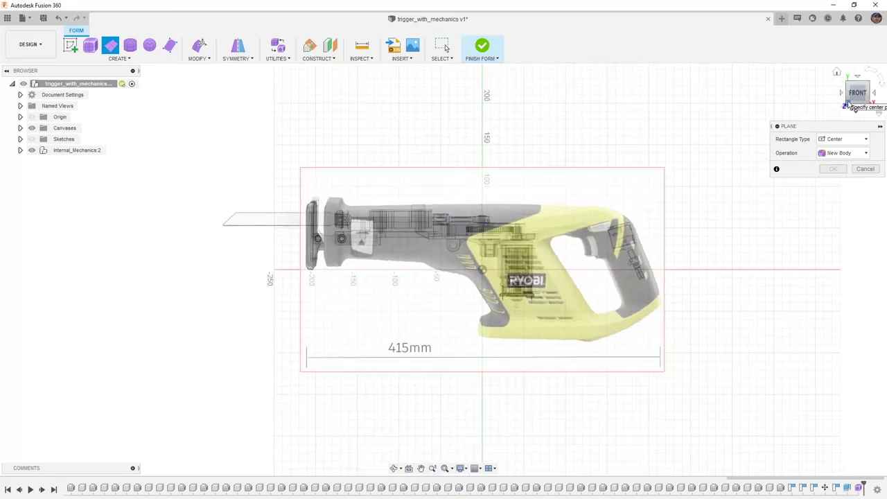
pyautogui.scroll(1, 514, 255)
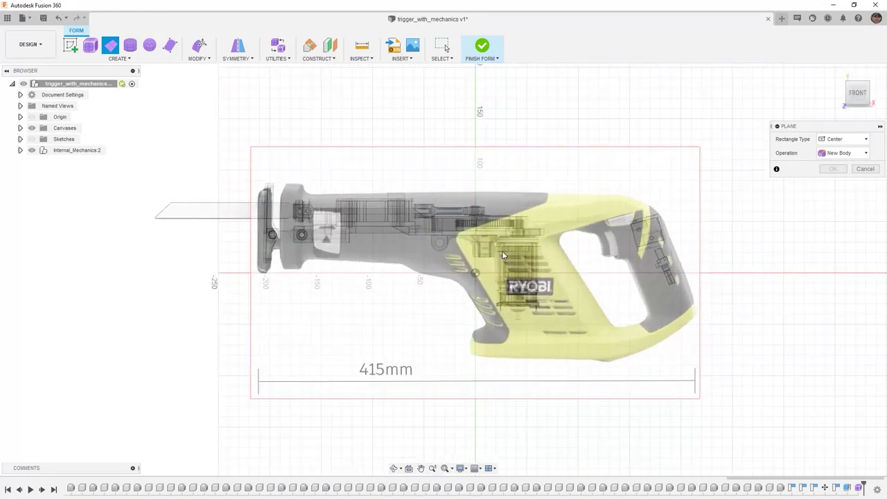
pyautogui.click(500, 255)
pyautogui.click(526, 276)
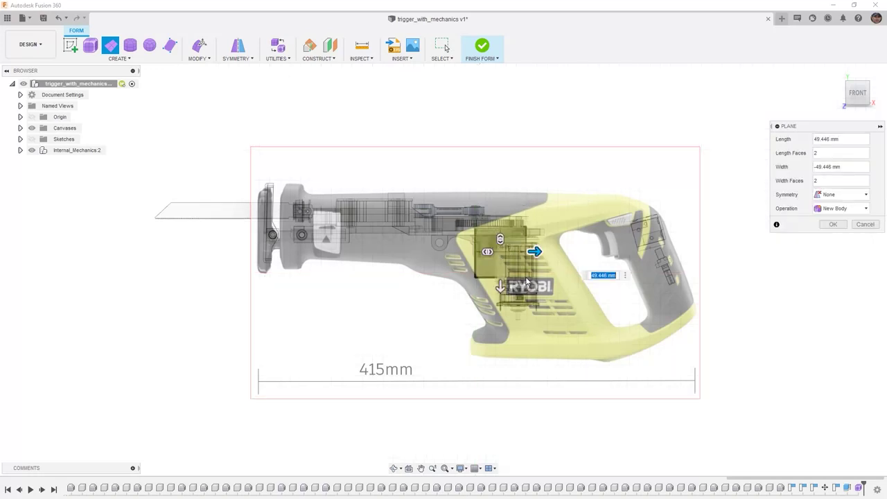
pyautogui.moveTo(534, 251)
pyautogui.mouseDown()
pyautogui.moveTo(548, 251)
pyautogui.moveTo(525, 267)
pyautogui.moveTo(530, 258)
pyautogui.mouseUp()
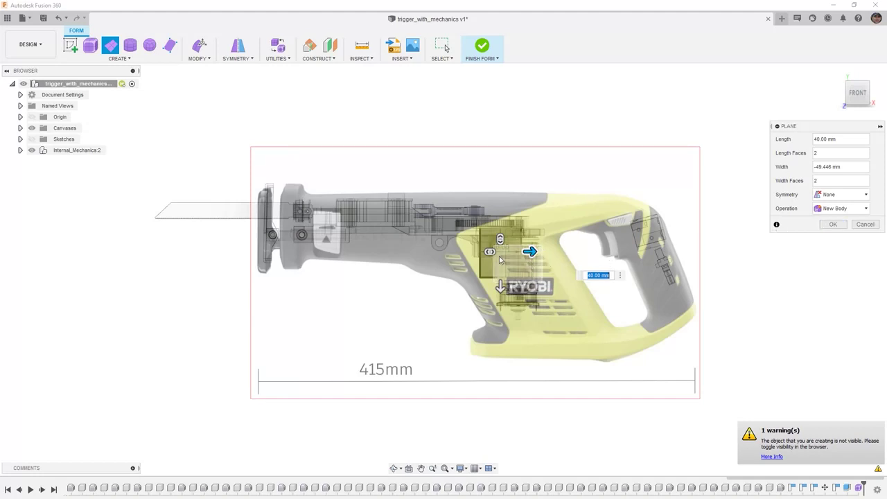
# Set the plane's length and width faces to 1 and create it.
pyautogui.scroll(5, 512, 258)
pyautogui.scroll(2, 513, 258)
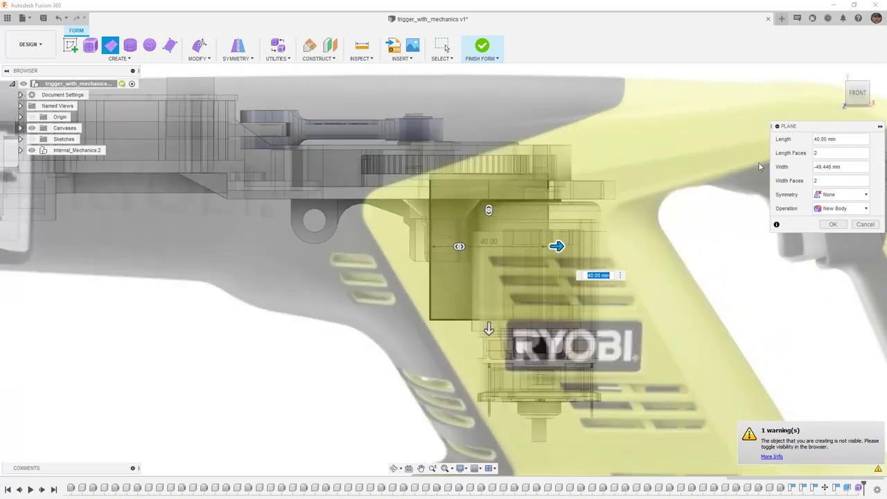
pyautogui.doubleClick(813, 153)
pyautogui.write('1')
pyautogui.doubleClick(813, 180)
pyautogui.write('1')
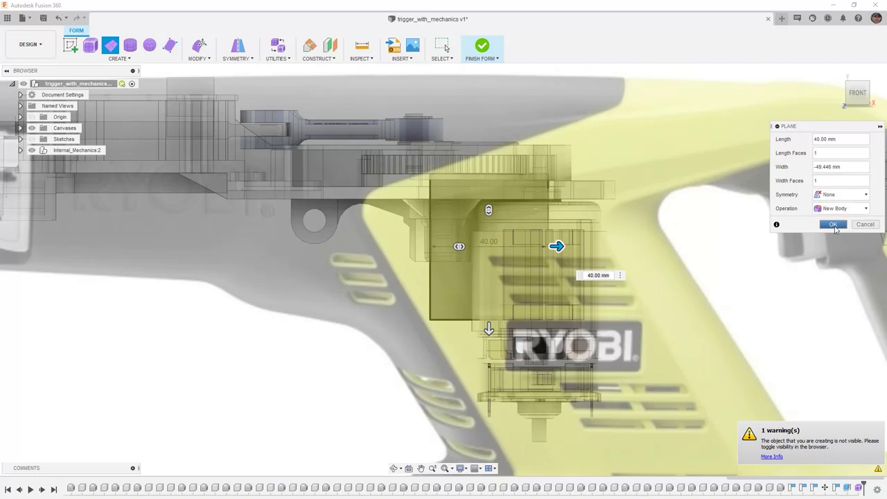
pyautogui.click(834, 225)
# From top view, offset the plane face 30 mm out from the saw with Edit Form.
pyautogui.click(467, 287)
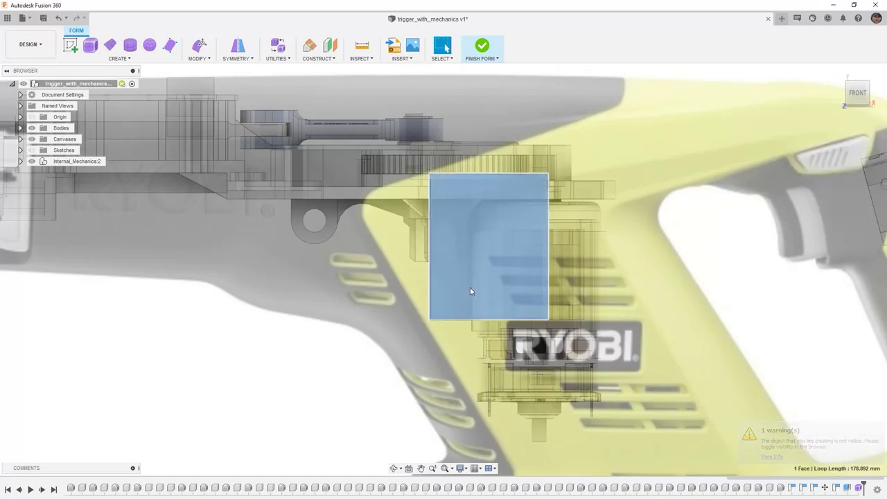
pyautogui.scroll(-5, 454, 246)
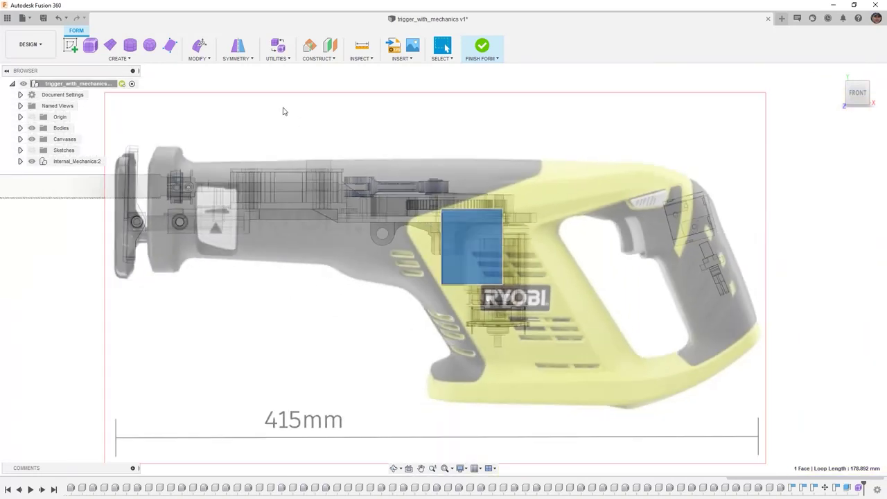
pyautogui.click(199, 58)
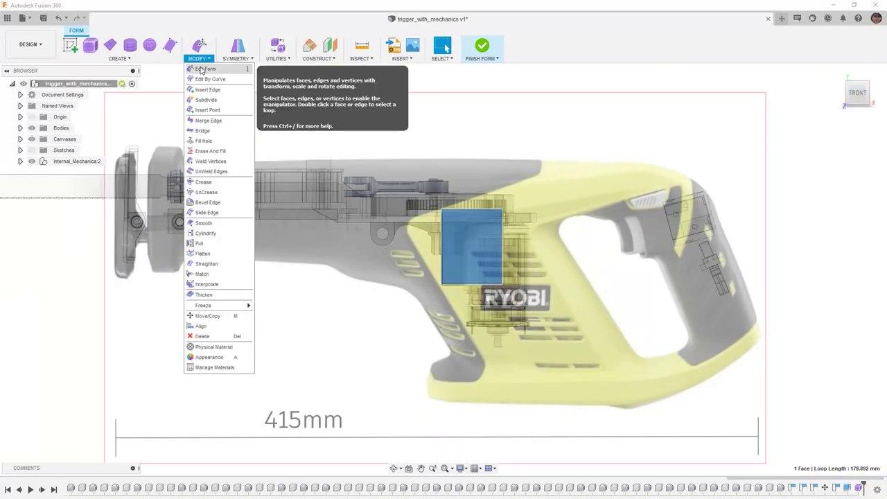
pyautogui.click(201, 70)
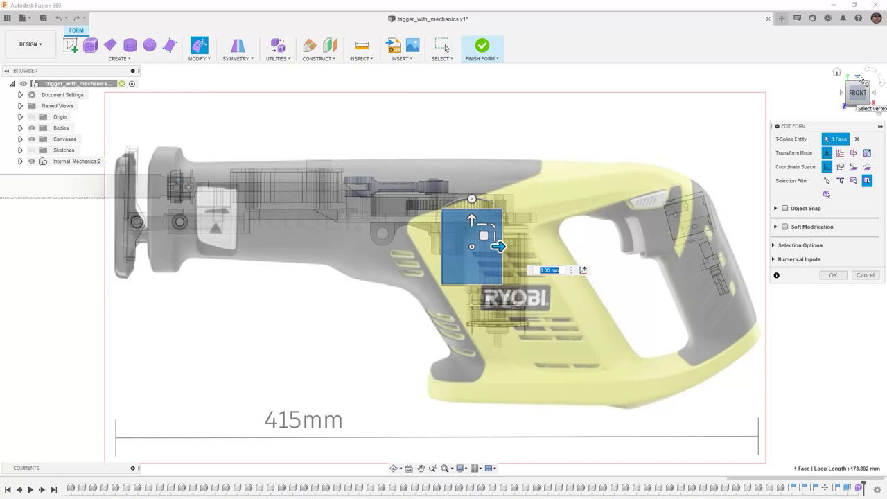
pyautogui.click(859, 77)
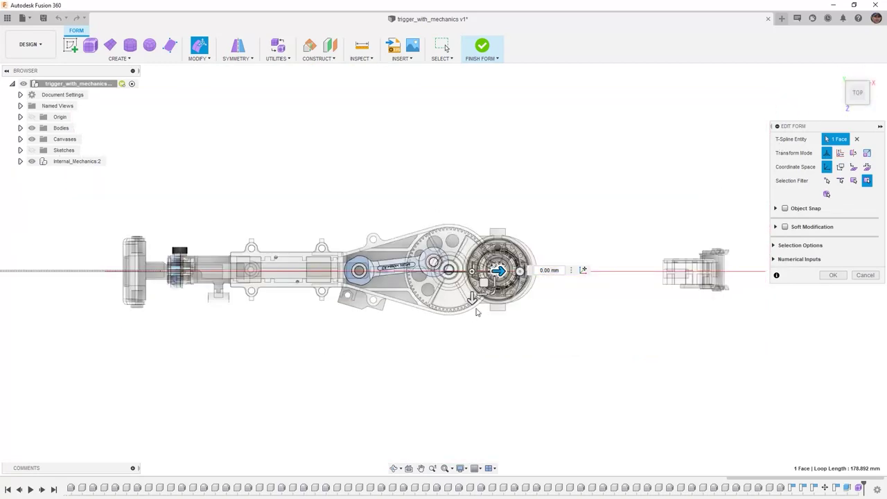
pyautogui.moveTo(472, 299); pyautogui.dragTo(469, 344)
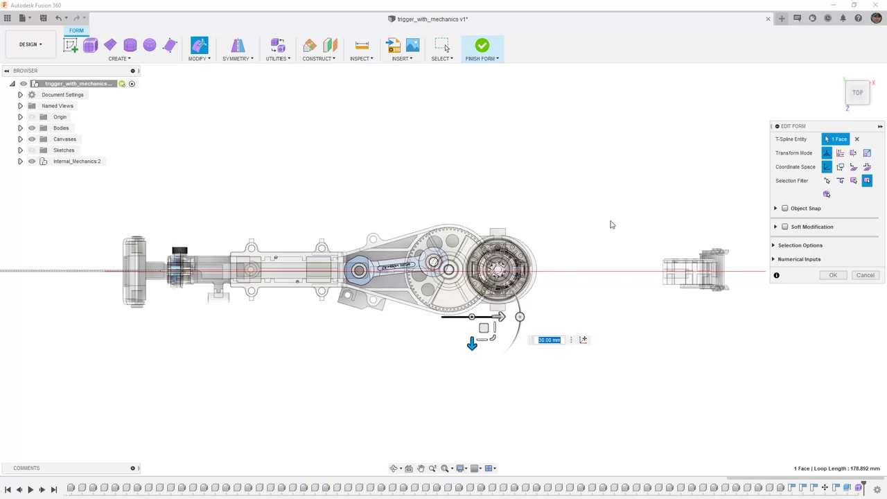
# In front view, shift the face down-right onto the RYOBI logo and confirm.
pyautogui.click(858, 108)
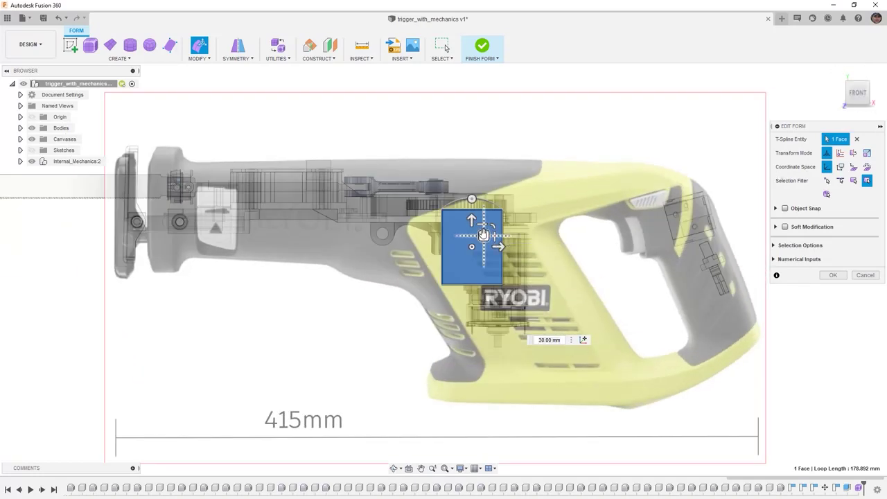
pyautogui.moveTo(483, 234); pyautogui.dragTo(556, 278)
pyautogui.click(838, 275)
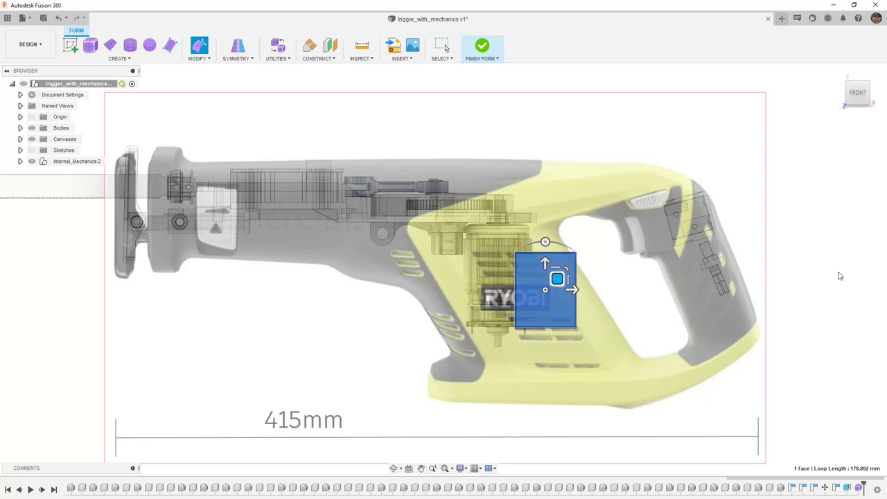
pyautogui.click(835, 268)
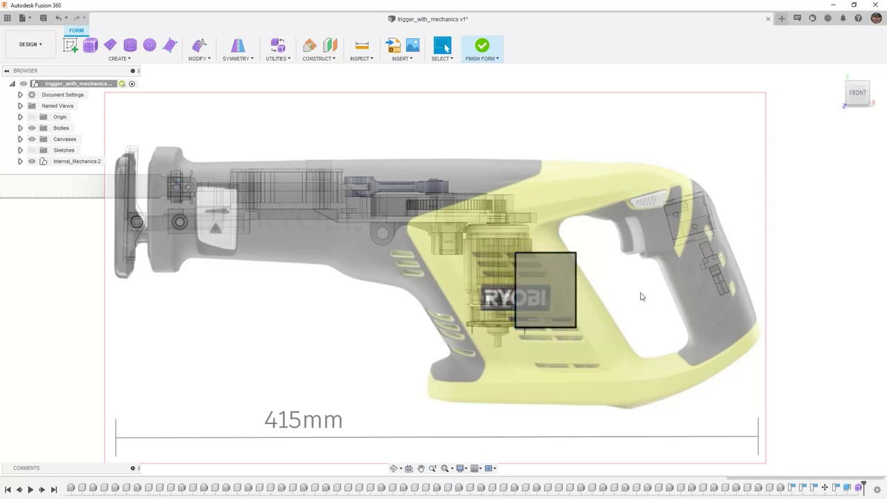
# Drag the top-left and top-right vertices leftward to slant the plane along the side panel.
pyautogui.click(201, 47)
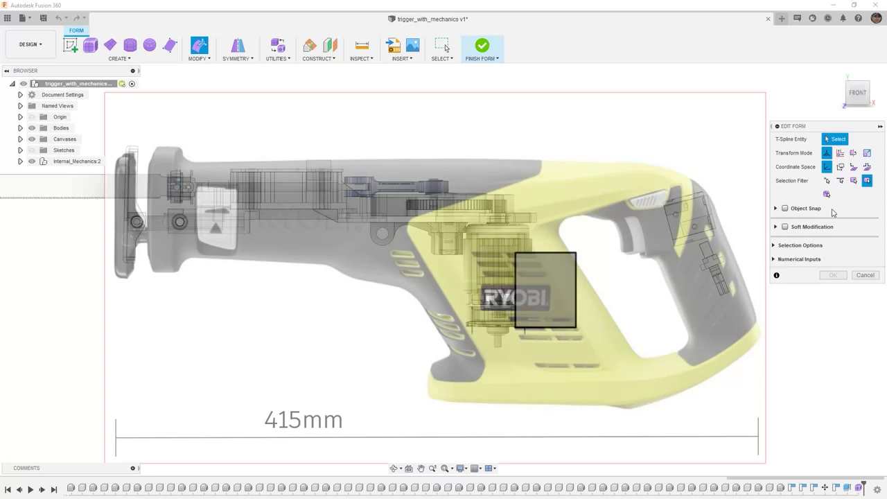
pyautogui.click(515, 253)
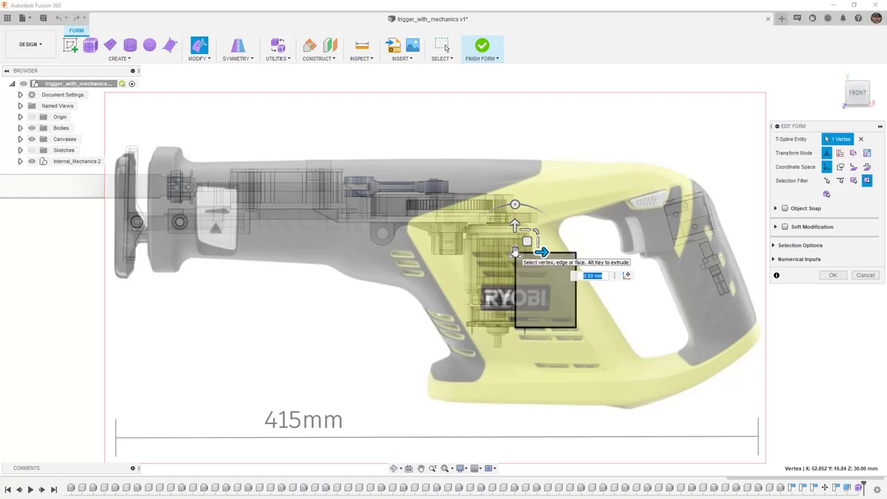
pyautogui.moveTo(527, 241); pyautogui.dragTo(499, 244)
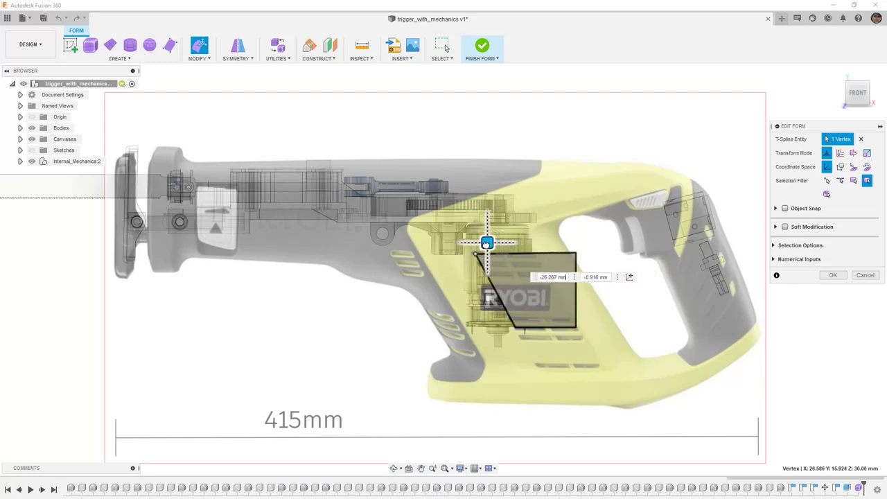
pyautogui.moveTo(487, 243); pyautogui.dragTo(483, 242)
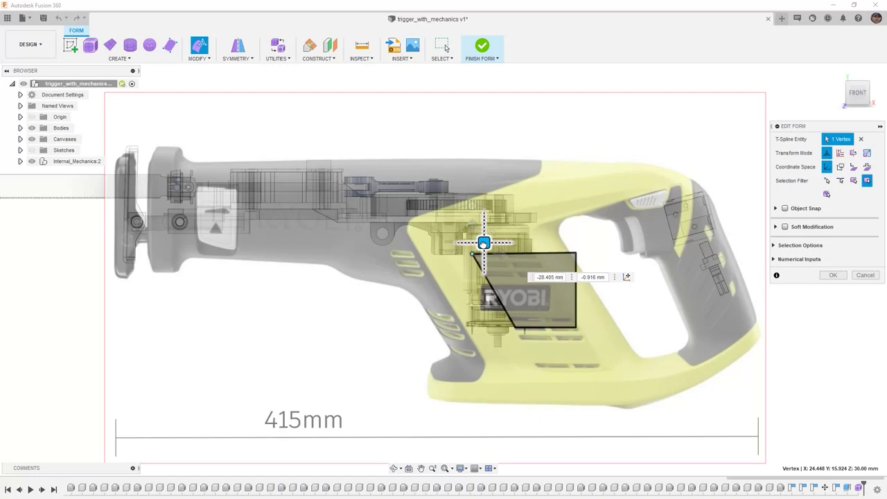
pyautogui.moveTo(483, 242); pyautogui.dragTo(482, 242)
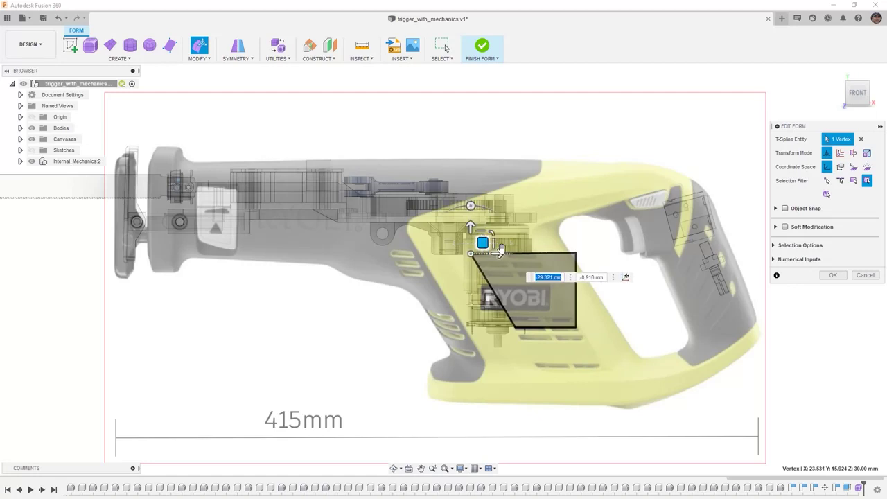
pyautogui.click(575, 254)
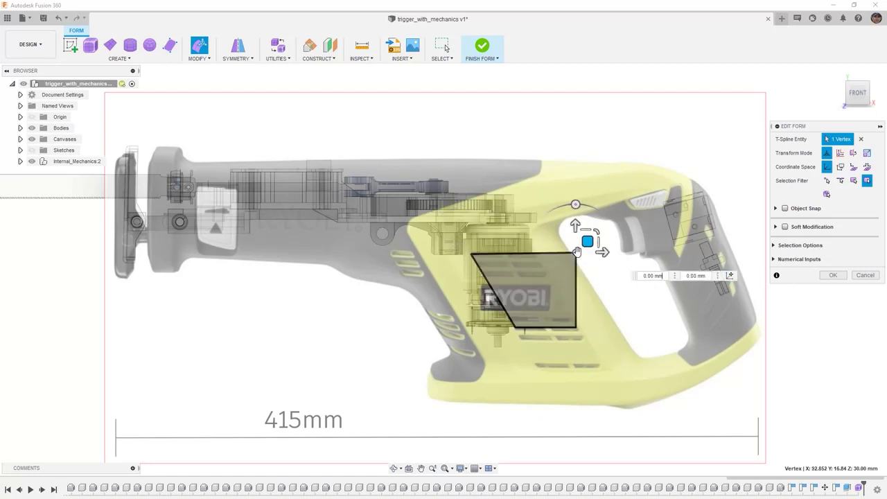
pyautogui.moveTo(586, 243); pyautogui.dragTo(546, 243)
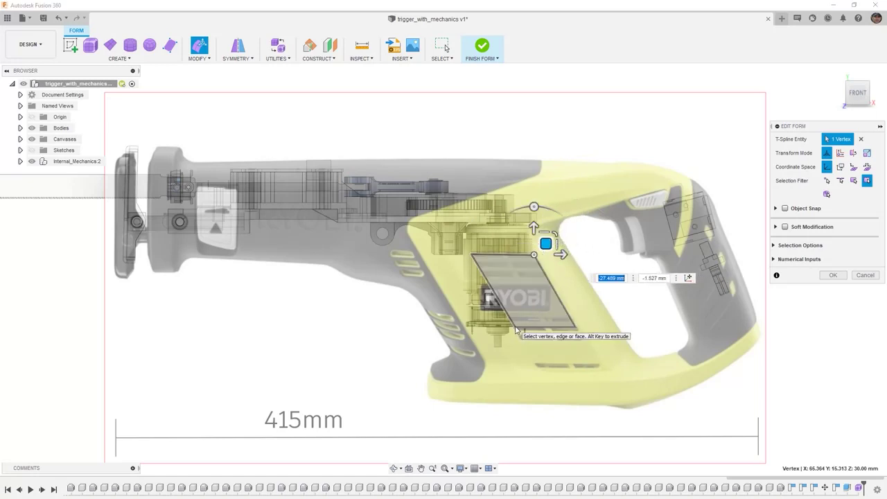
pyautogui.click(633, 311)
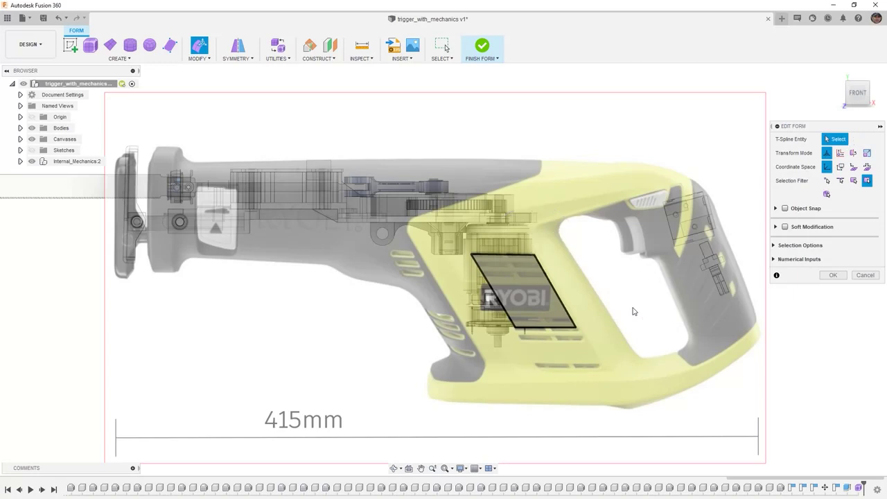
pyautogui.click(832, 275)
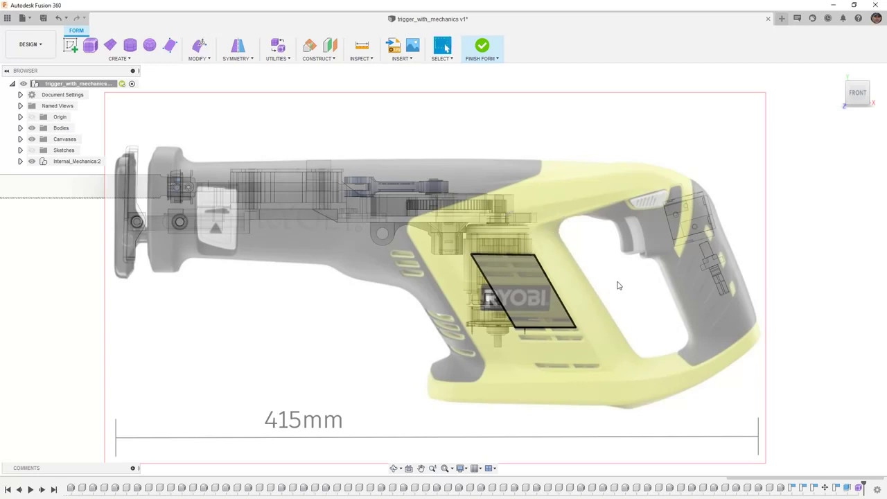
# Hide Internal_Mechanics:2 and create a 51.927 mm diameter T-spline cylinder at the origin from top view.
pyautogui.click(130, 45)
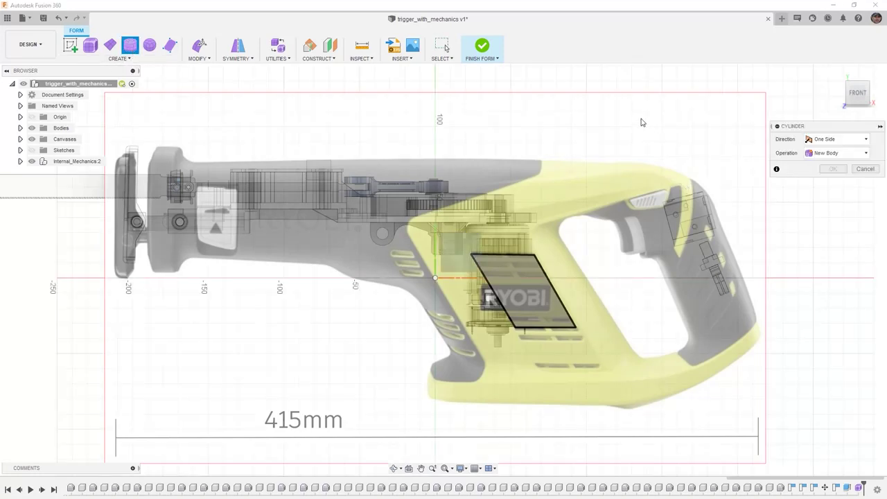
pyautogui.keyDown('shift'); pyautogui.moveTo(625, 118); pyautogui.dragTo(627, 159, button='middle'); pyautogui.keyUp('shift')
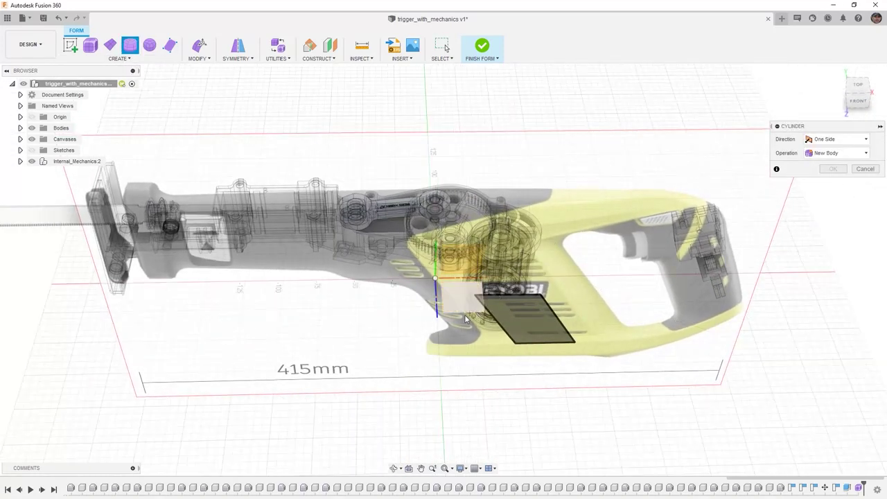
pyautogui.click(859, 86)
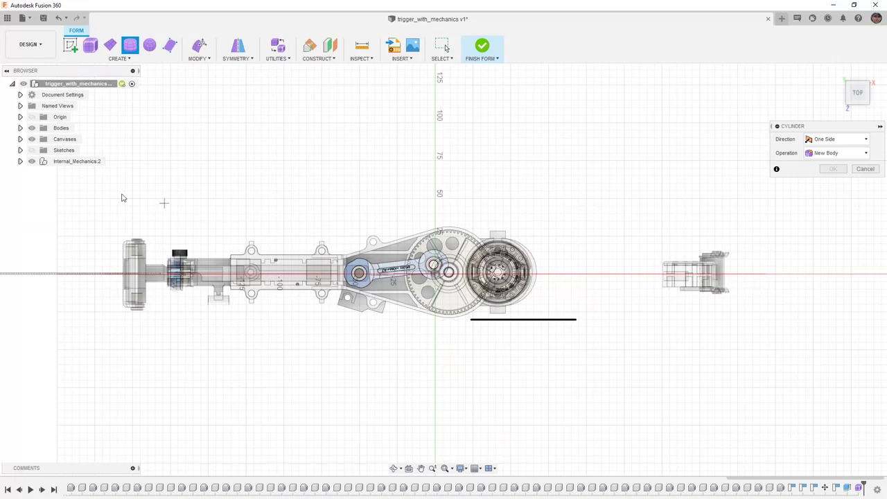
pyautogui.click(31, 161)
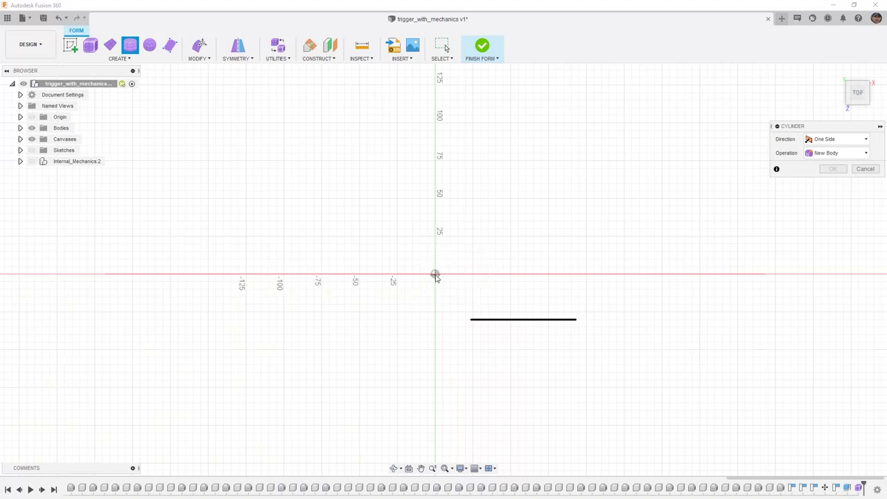
pyautogui.click(435, 275)
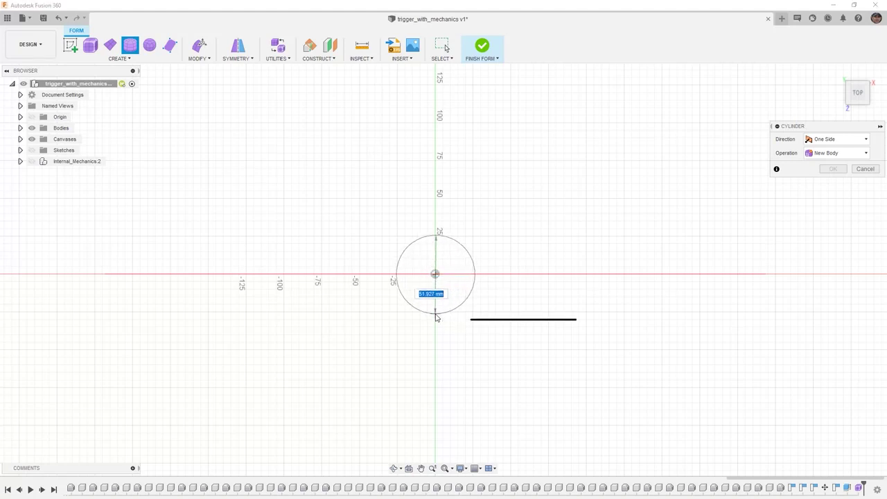
pyautogui.click(436, 315)
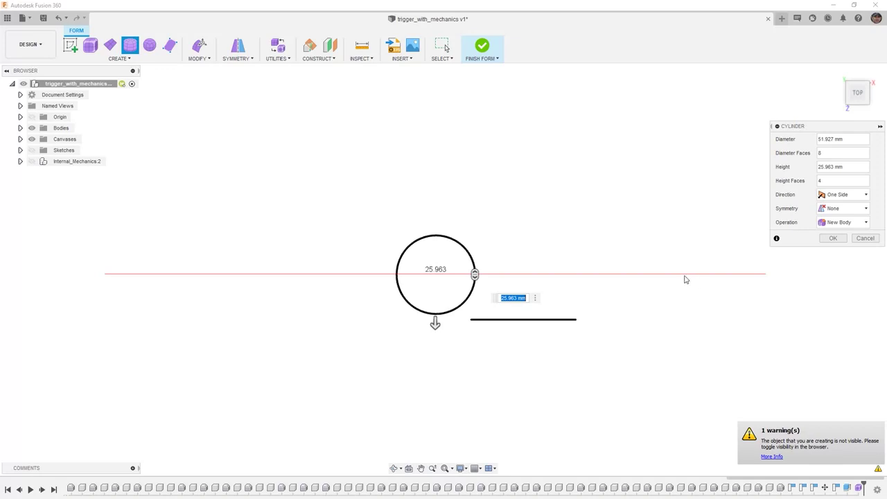
pyautogui.keyDown('shift'); pyautogui.moveTo(593, 350); pyautogui.dragTo(527, 306, button='middle'); pyautogui.keyUp('shift')
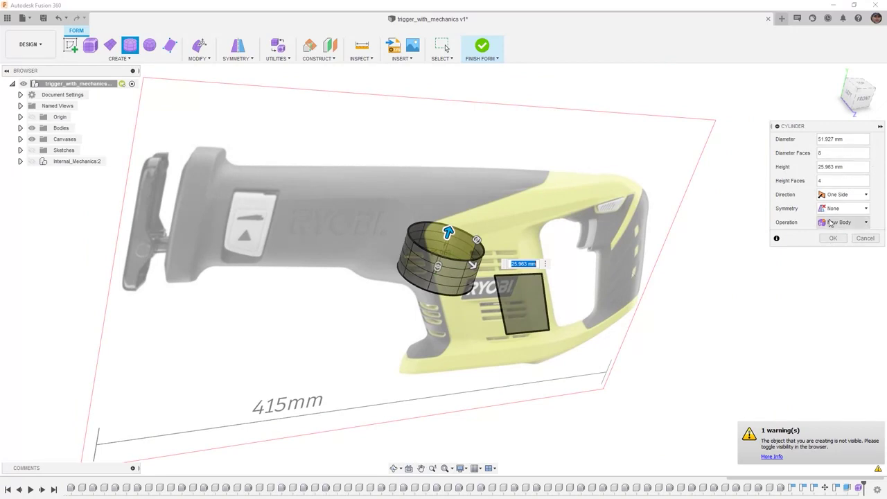
pyautogui.click(837, 180)
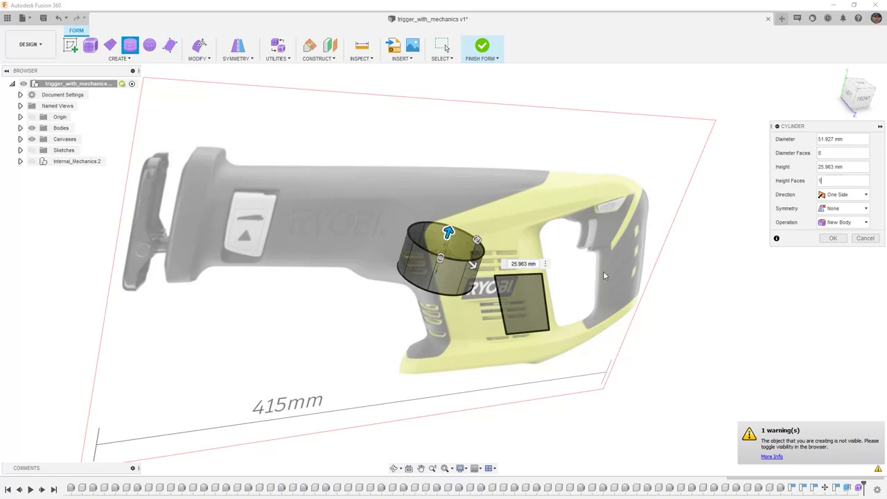
pyautogui.click(837, 239)
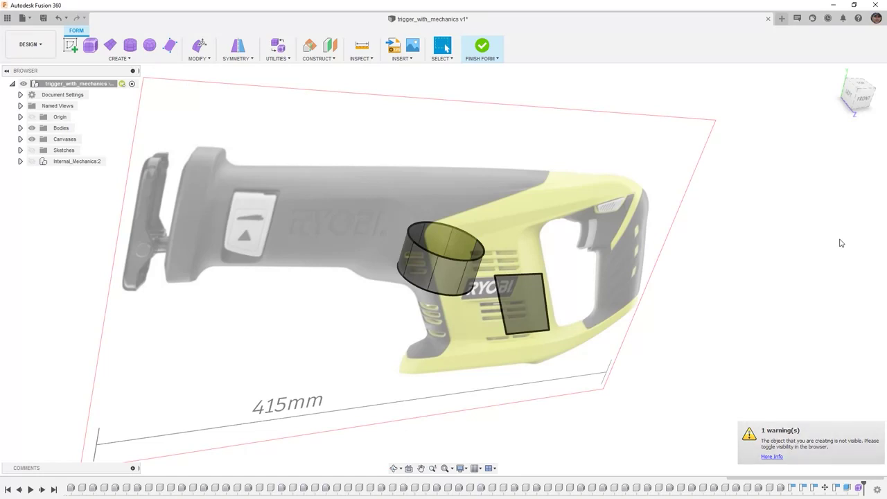
pyautogui.keyDown('shift'); pyautogui.moveTo(780, 289); pyautogui.dragTo(686, 311, button='middle'); pyautogui.keyUp('shift')
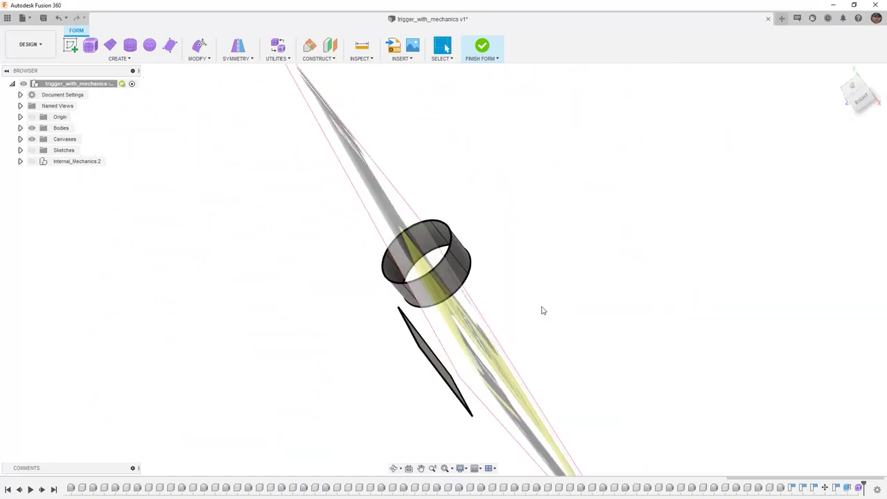
# In top view, crossing-select the cylinder's right-half faces and delete them.
pyautogui.moveTo(538, 306); pyautogui.dragTo(451, 232)
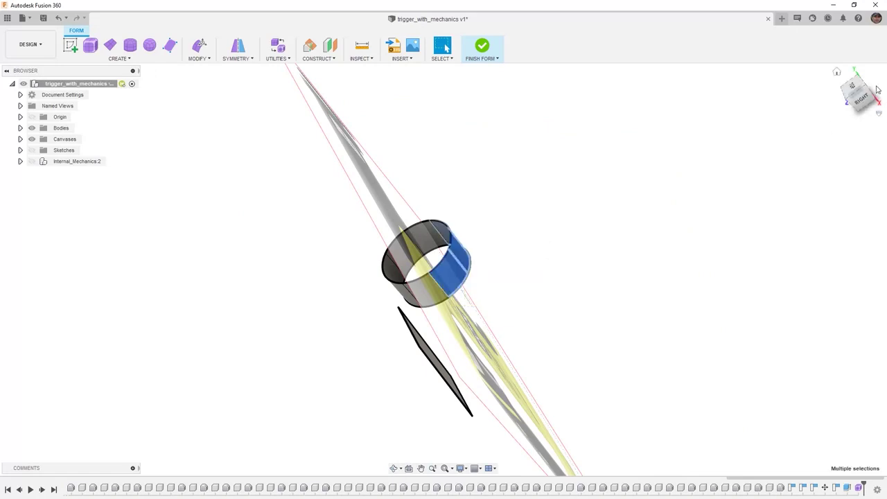
pyautogui.click(854, 88)
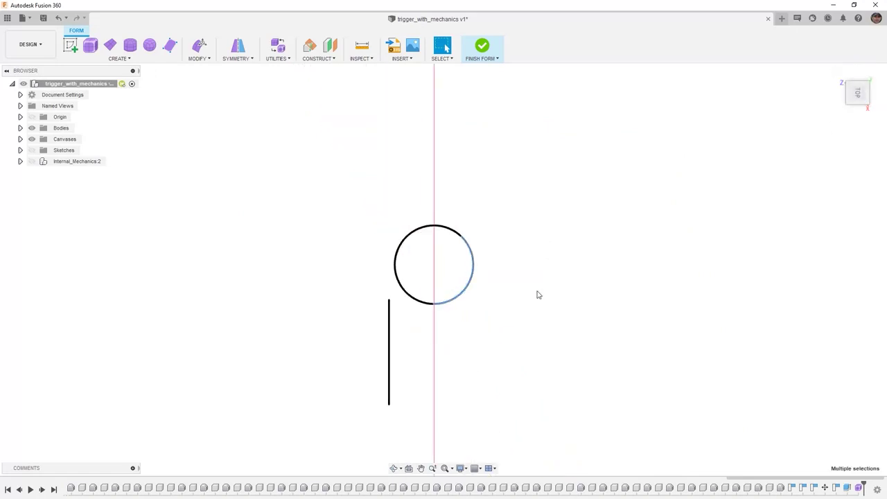
pyautogui.moveTo(539, 317); pyautogui.dragTo(445, 204)
pyautogui.keyDown('shift'); pyautogui.moveTo(481, 326); pyautogui.dragTo(469, 270, button='middle'); pyautogui.keyUp('shift')
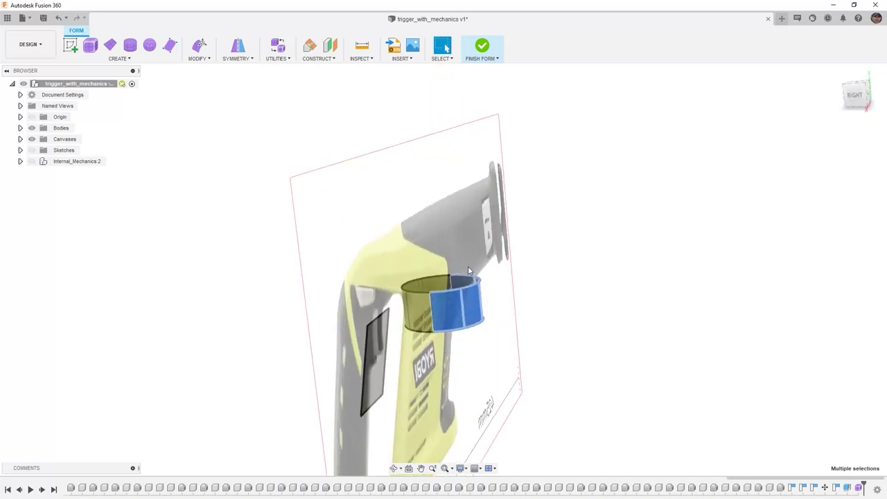
pyautogui.click(208, 61)
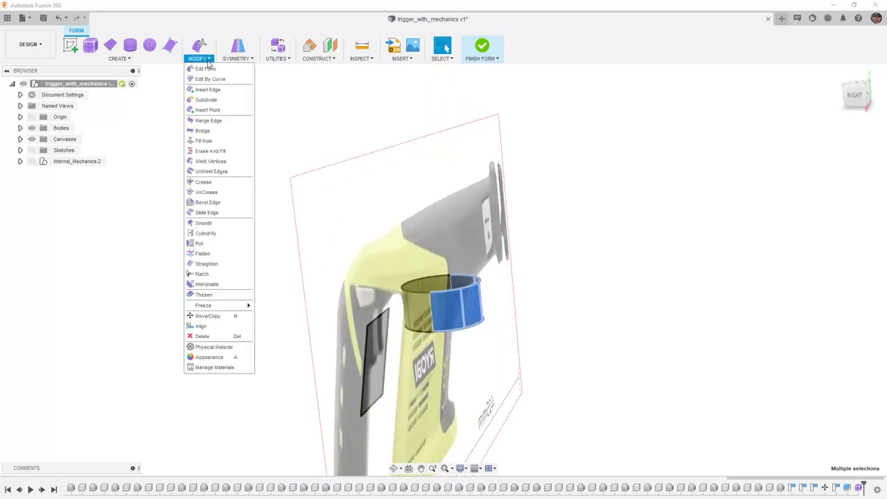
pyautogui.click(227, 339)
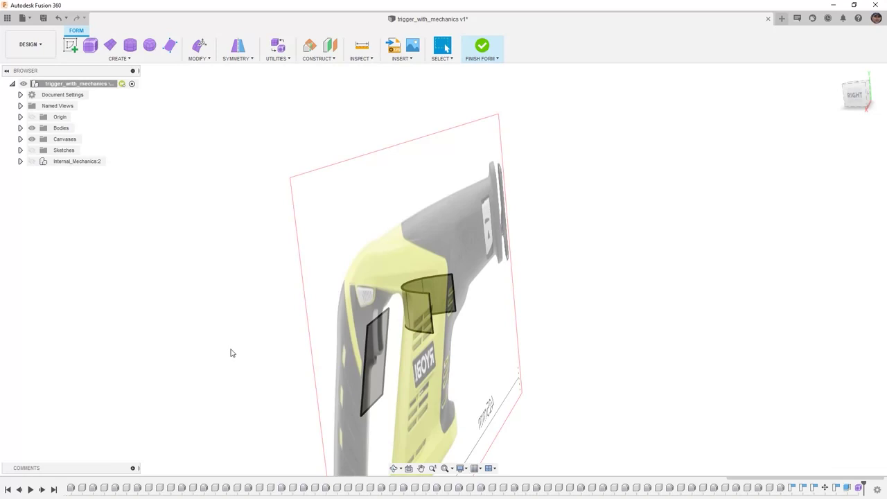
pyautogui.keyDown('shift'); pyautogui.moveTo(392, 376); pyautogui.dragTo(432, 372, button='middle'); pyautogui.keyUp('shift')
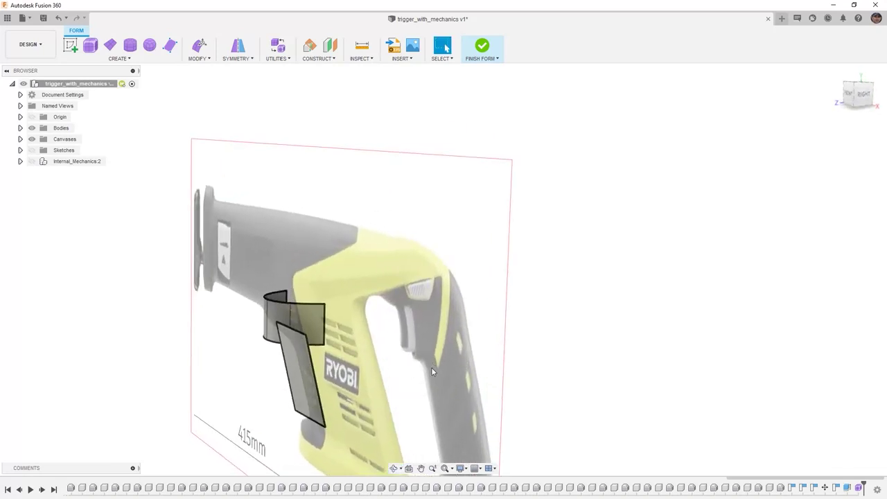
# In front view, select the four faces of the half-cylinder band.
pyautogui.click(848, 95)
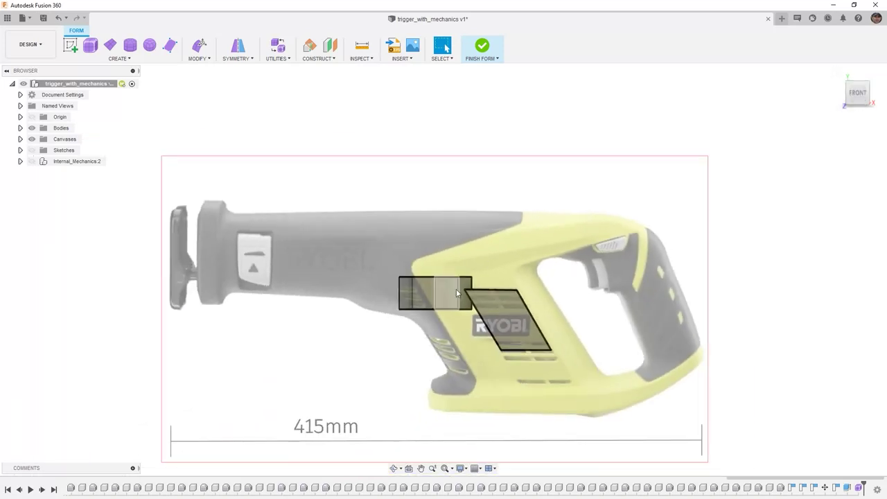
pyautogui.click(460, 299)
pyautogui.keyDown('shift'); pyautogui.click(444, 297); pyautogui.keyUp('shift')
pyautogui.keyDown('shift'); pyautogui.click(429, 293); pyautogui.keyUp('shift')
pyautogui.keyDown('shift'); pyautogui.click(406, 295); pyautogui.keyUp('shift')
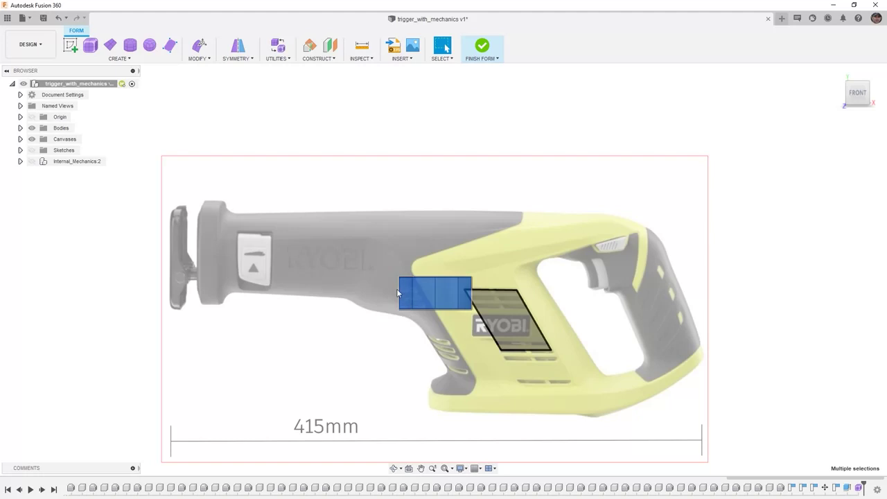
# Move the band right onto the rear handle grip and rotate it 20° to match.
pyautogui.click(199, 45)
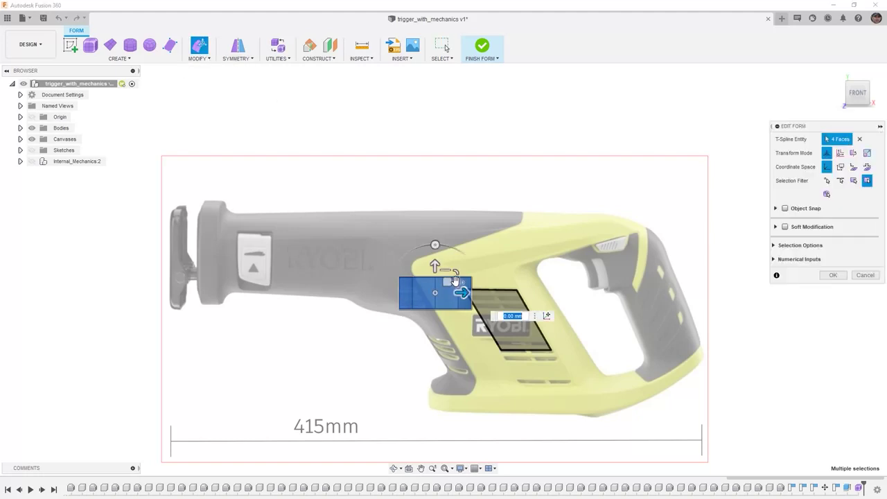
pyautogui.moveTo(448, 283); pyautogui.dragTo(664, 283)
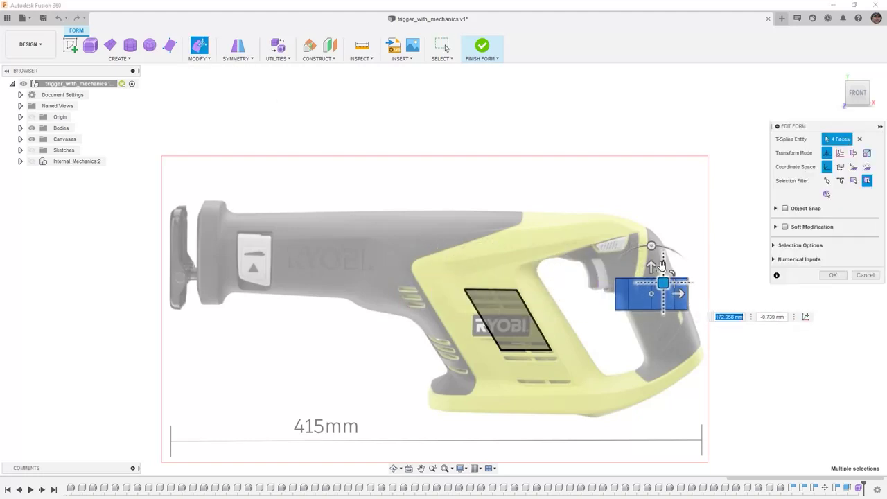
pyautogui.moveTo(651, 243); pyautogui.dragTo(633, 249)
pyautogui.moveTo(662, 286); pyautogui.dragTo(673, 279)
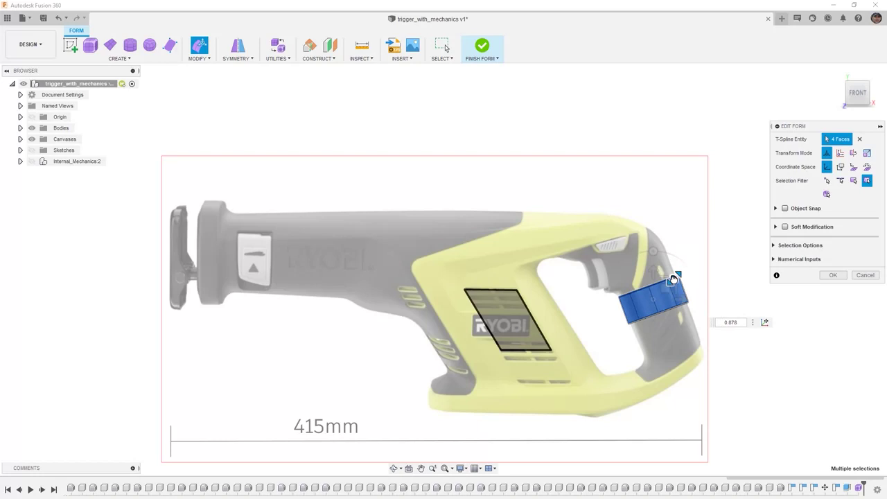
pyautogui.click(664, 288)
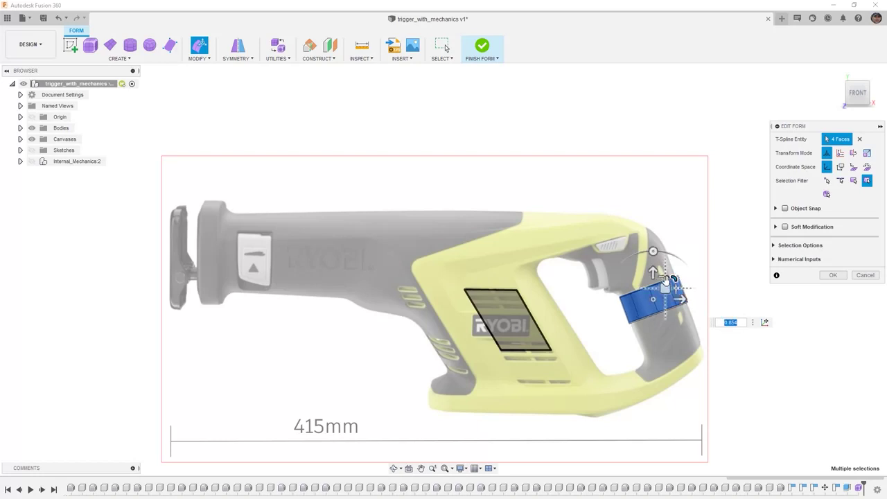
pyautogui.moveTo(664, 287); pyautogui.dragTo(664, 287)
pyautogui.click(710, 366)
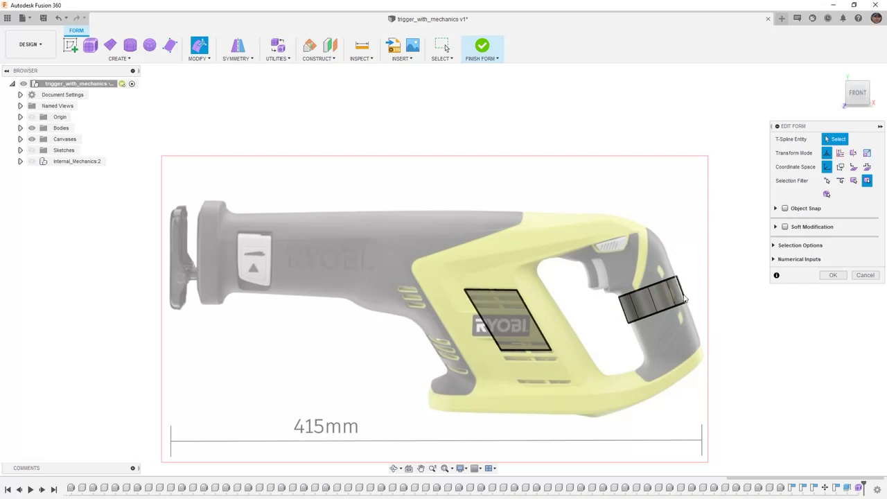
# Alt-drag the band's lower edge loop down to add a face row along the grip.
pyautogui.scroll(3, 684, 299)
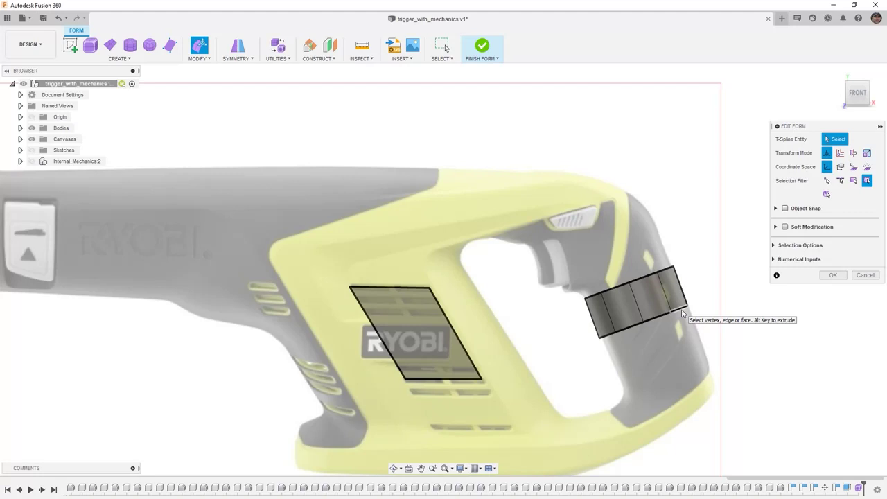
pyautogui.click(683, 313)
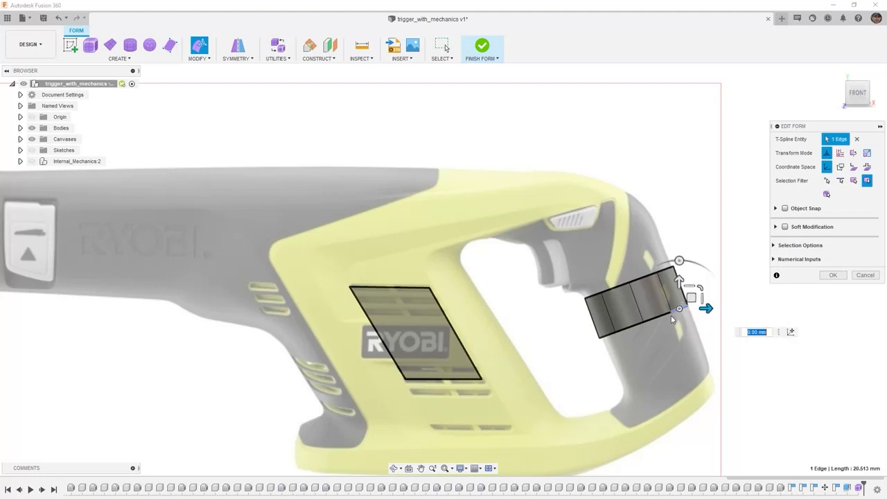
pyautogui.click(606, 337)
pyautogui.doubleClick(606, 337)
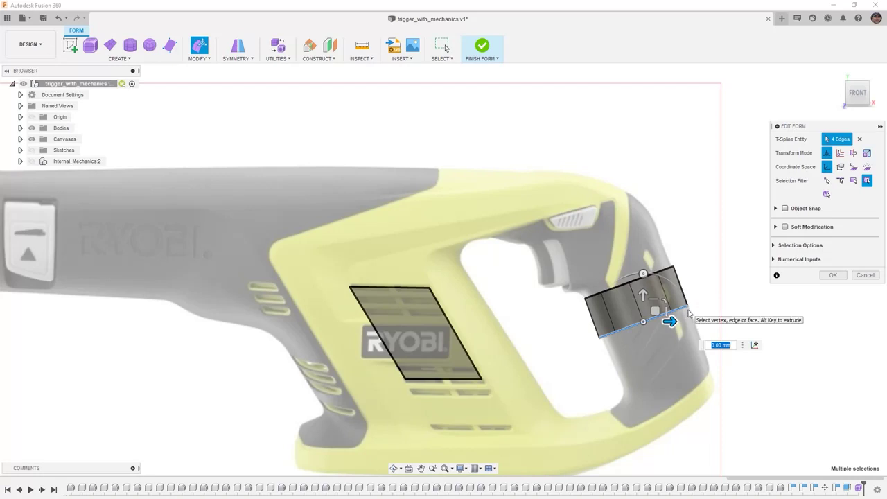
pyautogui.keyDown('alt'); pyautogui.moveTo(654, 311); pyautogui.dragTo(676, 365); pyautogui.keyUp('alt')
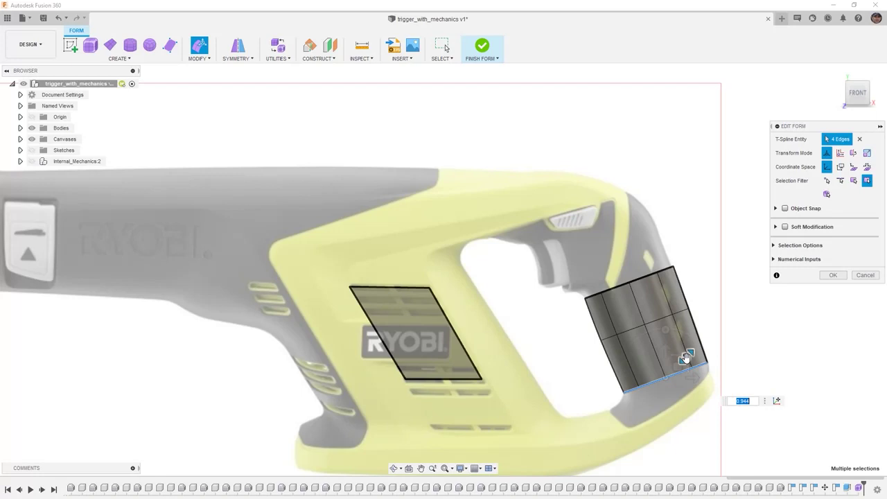
pyautogui.scroll(3, 685, 361)
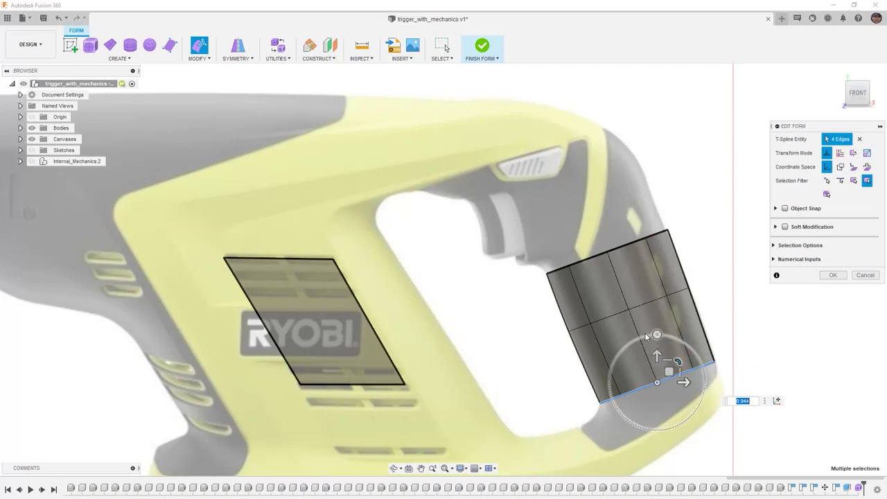
pyautogui.doubleClick(584, 330)
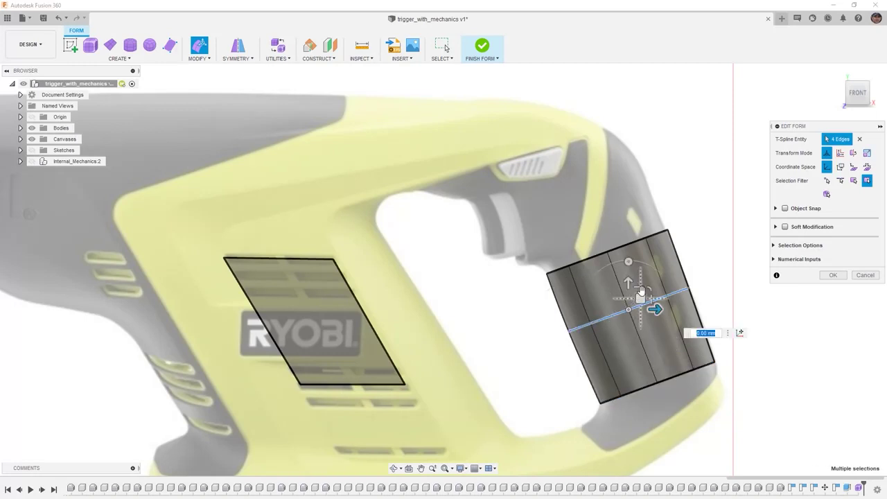
# Nudge the four selected grip edges about 0.884 mm to fit the handle, then deselect.
pyautogui.write('6')
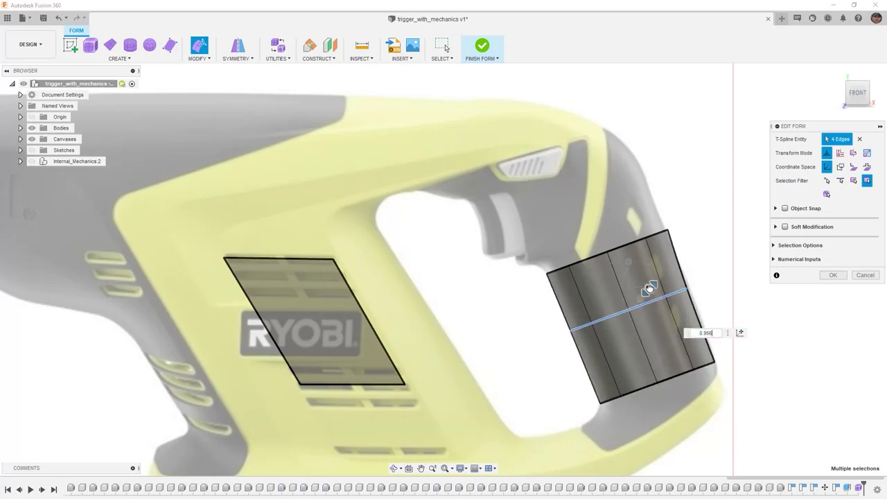
pyautogui.moveTo(644, 296); pyautogui.dragTo(643, 298)
pyautogui.keyDown('shift'); pyautogui.moveTo(652, 325); pyautogui.dragTo(653, 334, button='middle'); pyautogui.keyUp('shift')
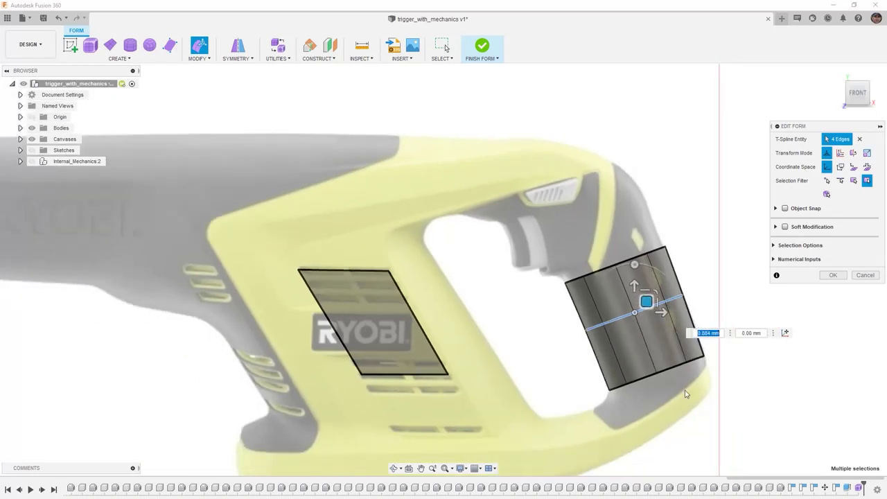
pyautogui.click(759, 392)
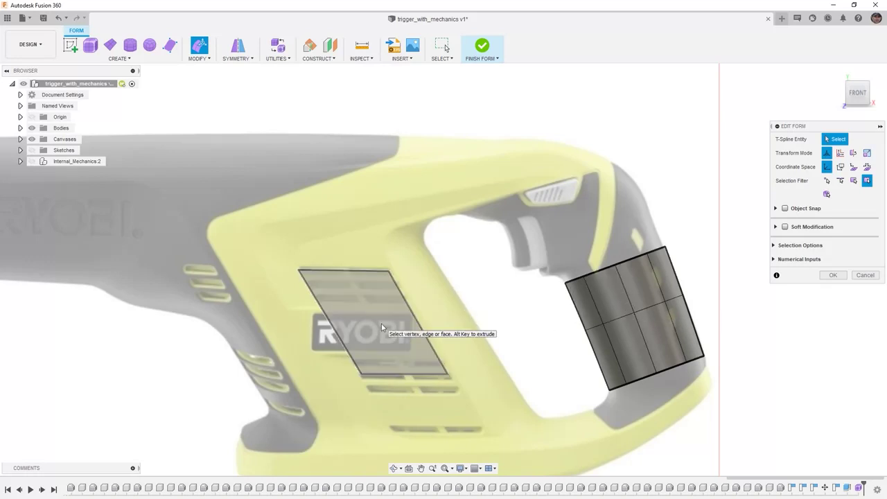
# Pull the logo panel's left edge out to -20 mm, adding a new column of faces toward the vents.
pyautogui.click(326, 317)
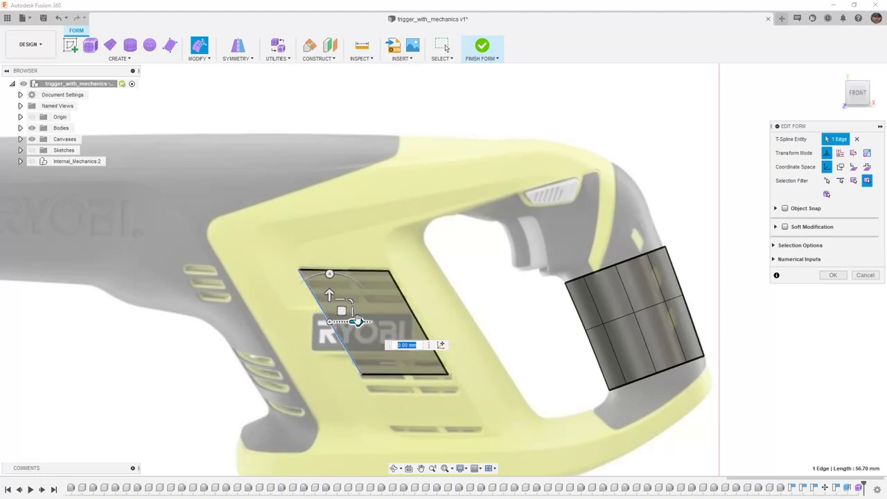
pyautogui.moveTo(356, 321); pyautogui.dragTo(323, 320)
pyautogui.keyDown('shift'); pyautogui.moveTo(323, 308); pyautogui.dragTo(348, 355, button='middle'); pyautogui.keyUp('shift')
pyautogui.moveTo(279, 377); pyautogui.dragTo(283, 390)
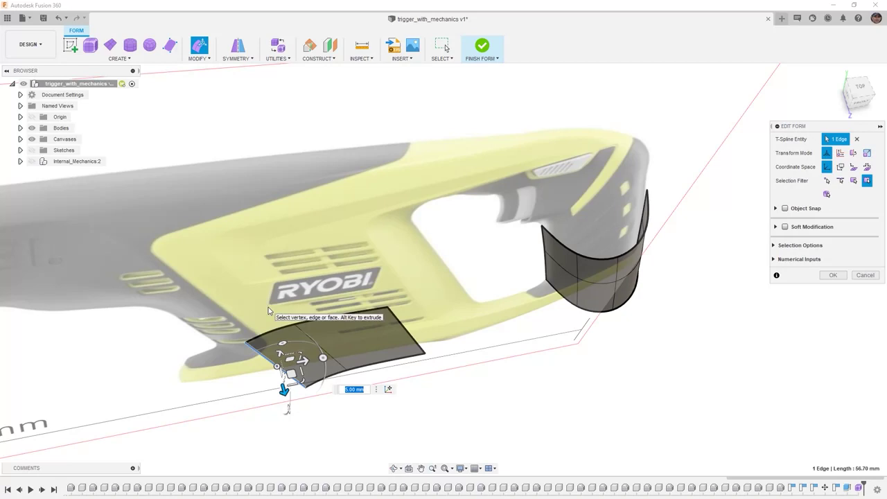
pyautogui.click(858, 103)
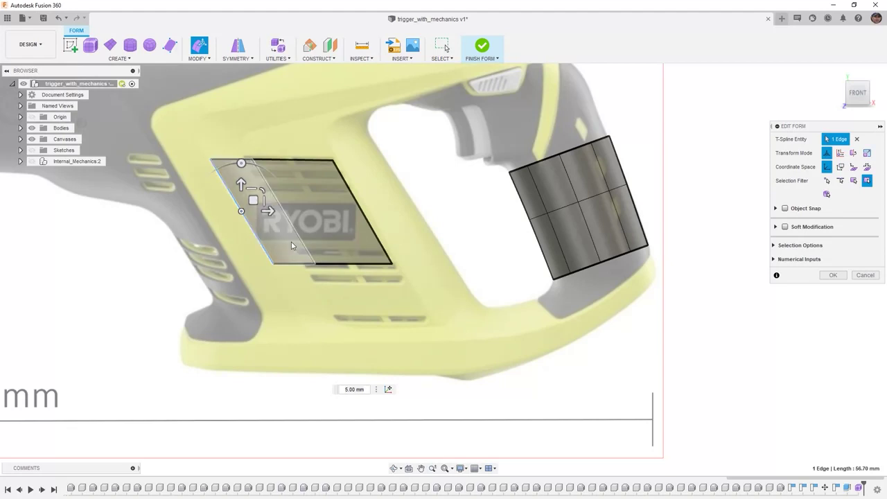
pyautogui.click(268, 211)
pyautogui.moveTo(249, 214); pyautogui.dragTo(232, 220)
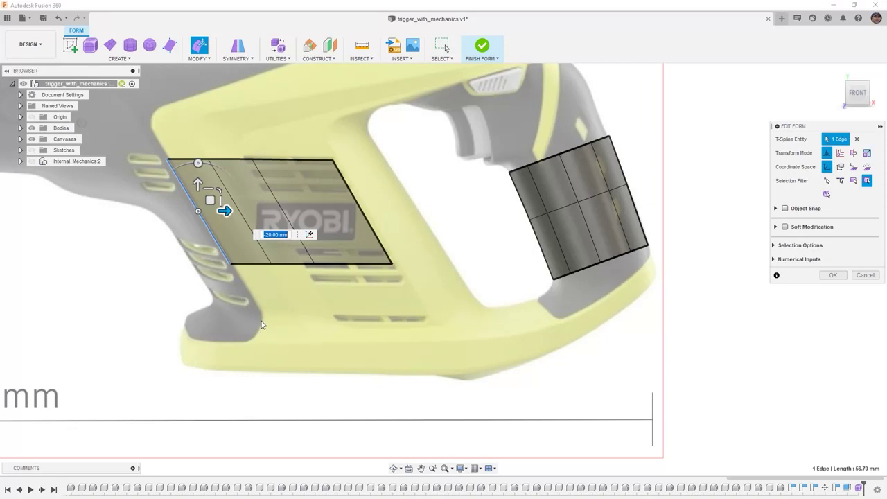
# Extrude the panel's bottom edge loop down and right to the saw's lower body.
pyautogui.doubleClick(257, 265)
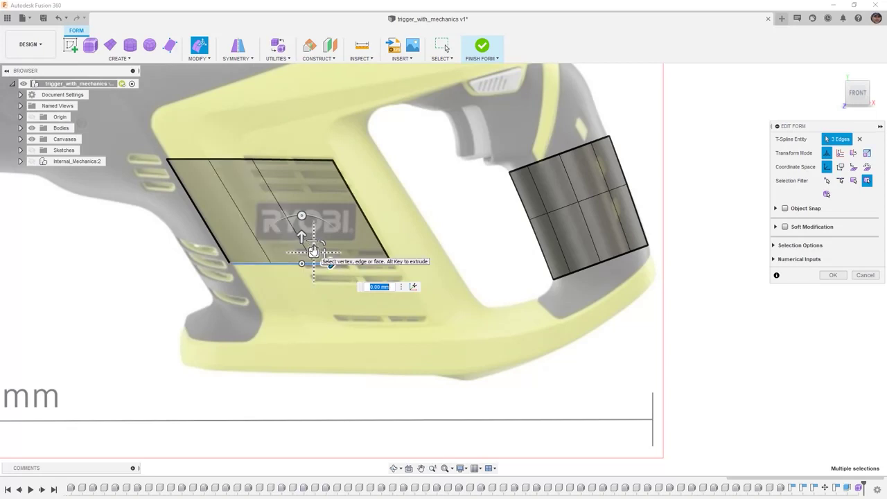
pyautogui.moveTo(314, 251); pyautogui.dragTo(368, 361)
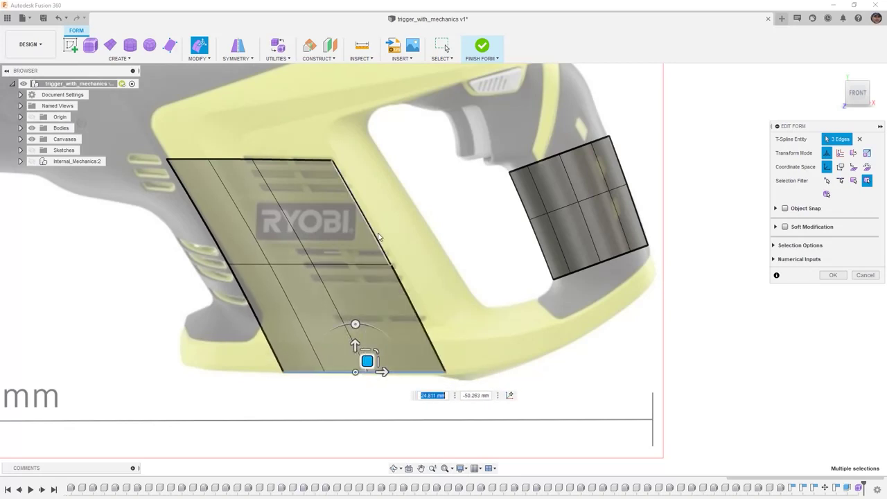
# Extend the panel's upper right edge toward the handle opening and tilt it 3 degrees.
pyautogui.click(377, 237)
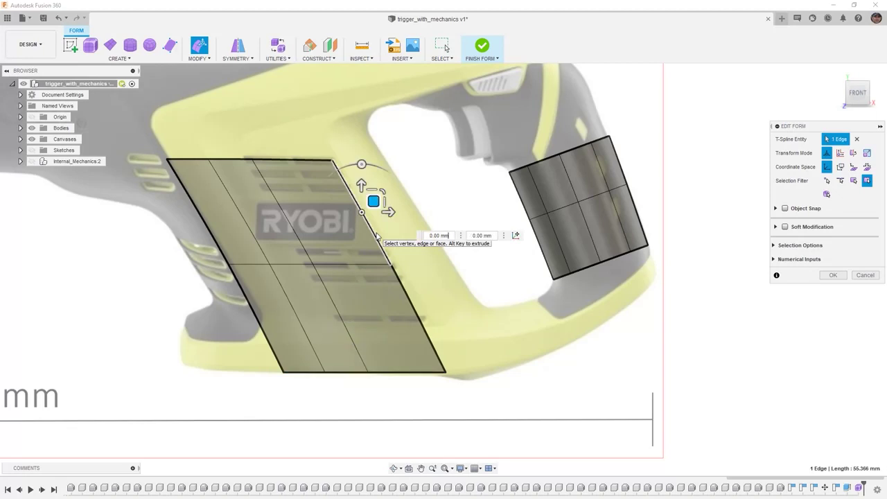
pyautogui.moveTo(389, 211); pyautogui.dragTo(442, 211)
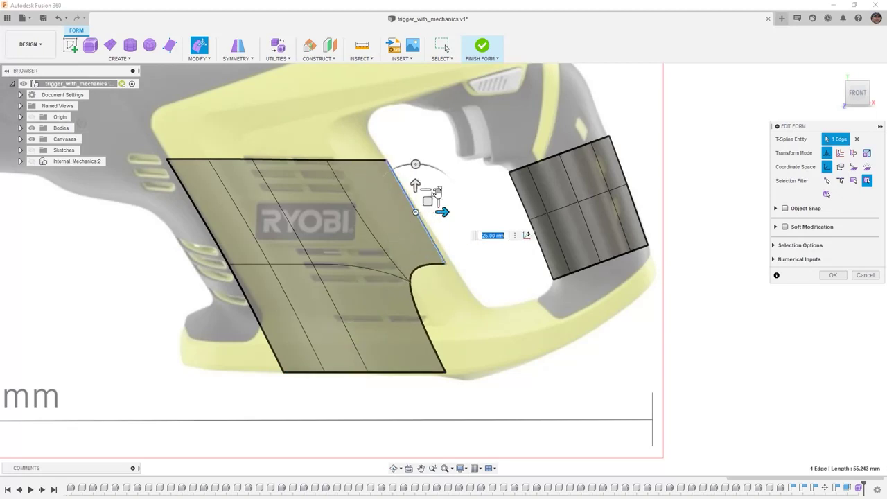
pyautogui.moveTo(414, 164); pyautogui.dragTo(411, 164)
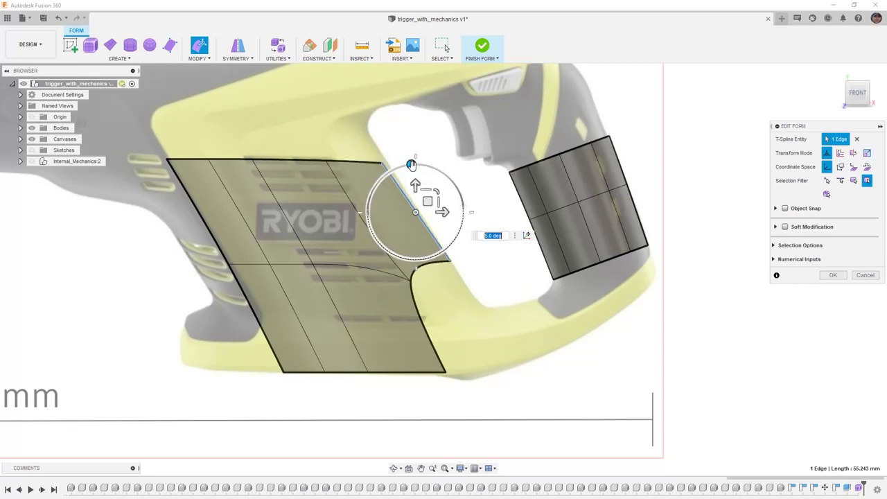
pyautogui.scroll(5, 411, 164)
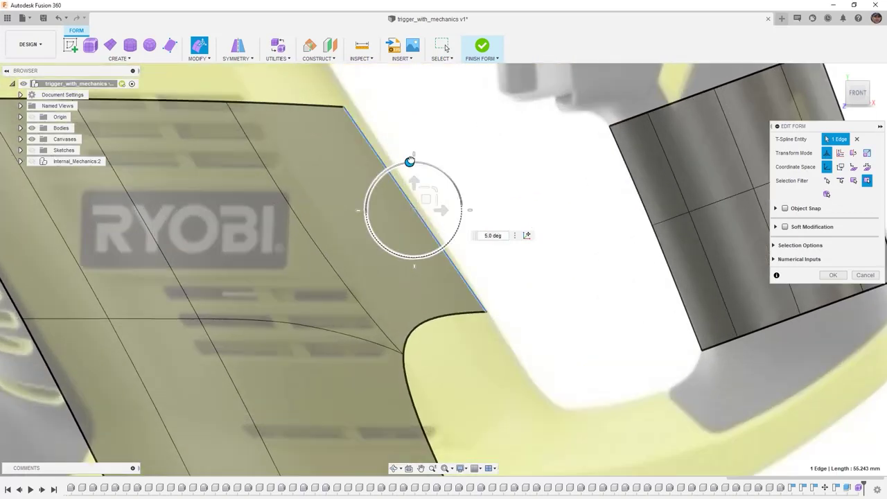
pyautogui.moveTo(409, 162); pyautogui.dragTo(409, 183)
pyautogui.scroll(3, 411, 159)
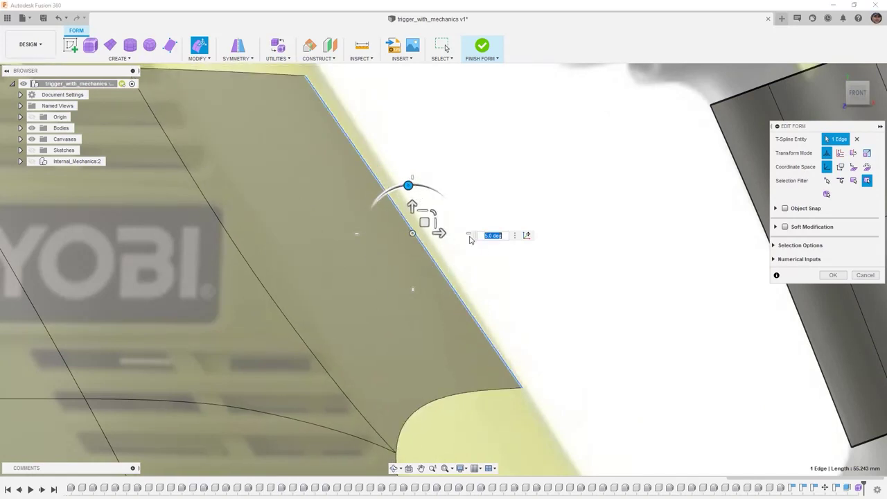
pyautogui.scroll(2, 408, 198)
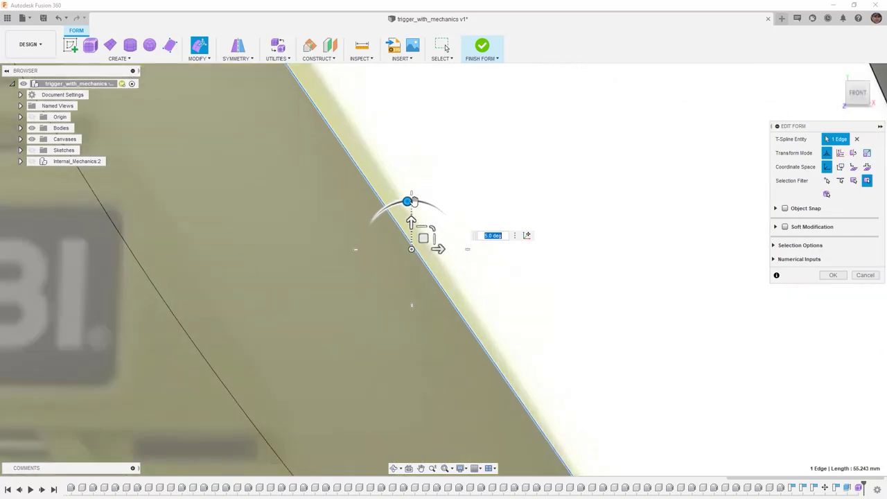
pyautogui.moveTo(407, 200); pyautogui.dragTo(407, 201)
pyautogui.scroll(-3, 443, 174)
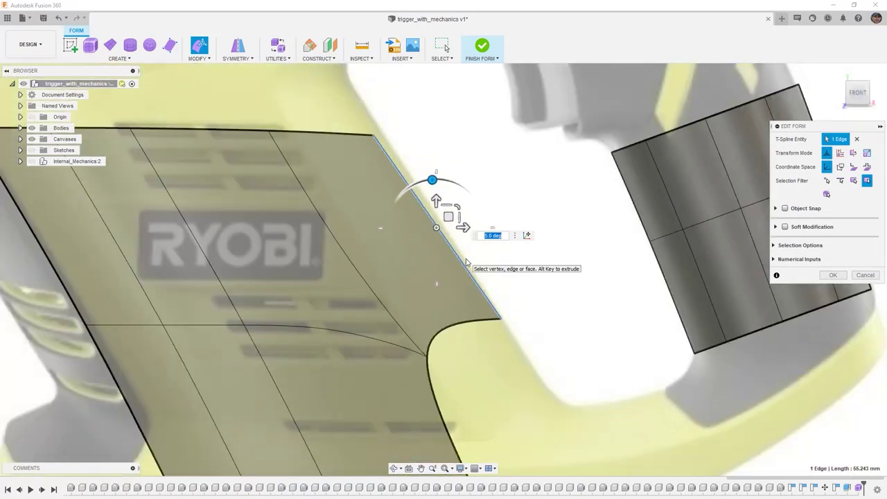
pyautogui.write('3')
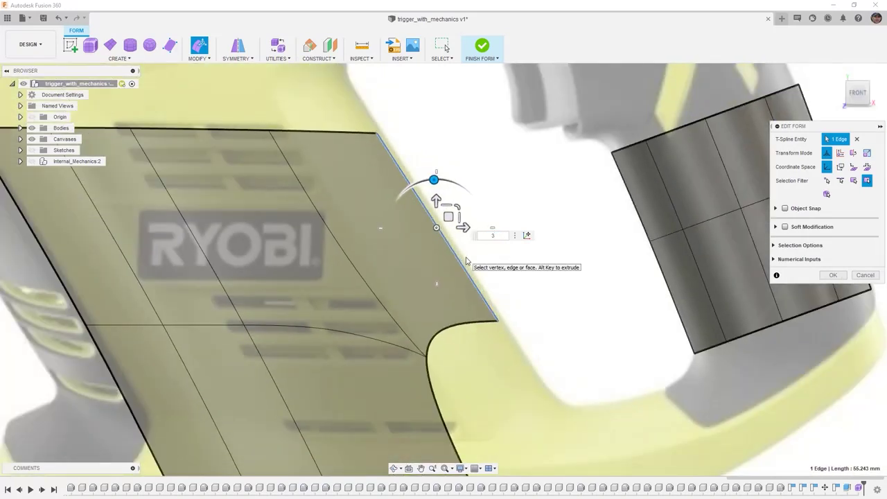
pyautogui.click(522, 269)
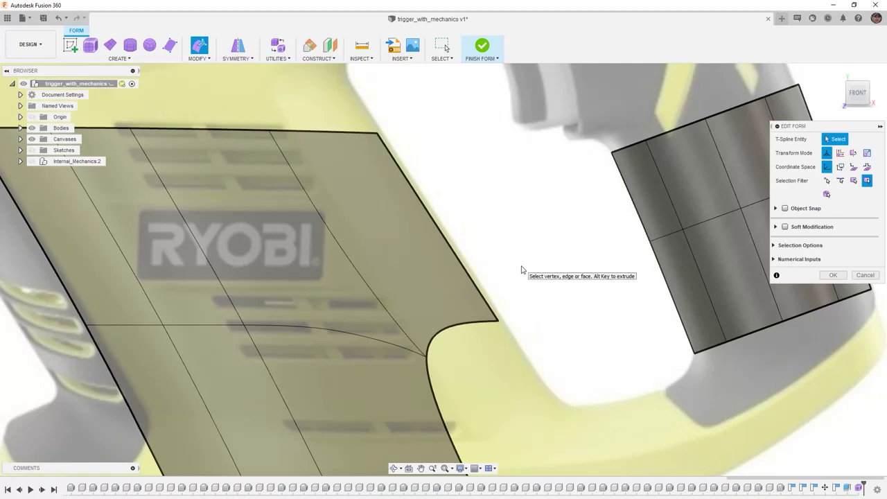
pyautogui.scroll(-5, 496, 233)
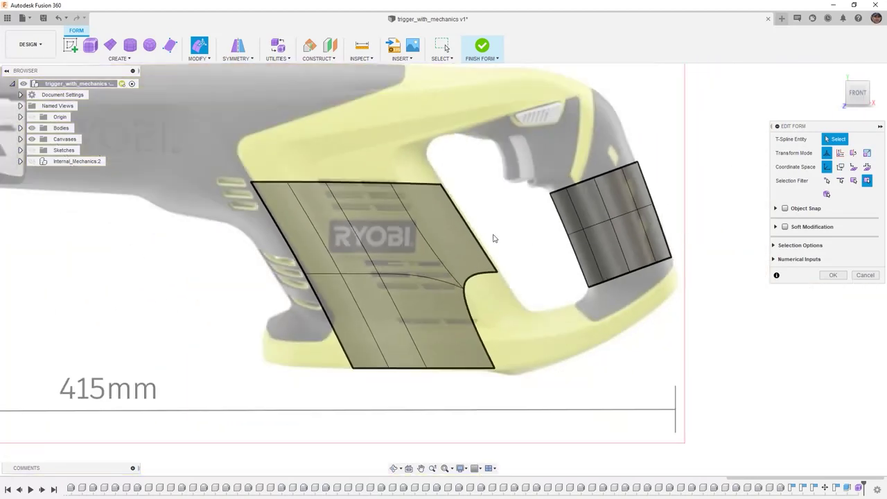
# Shift the panel's upper right edge 2 mm sideways to line up with the handle opening.
pyautogui.keyDown('shift'); pyautogui.moveTo(492, 237); pyautogui.dragTo(484, 262, button='middle'); pyautogui.keyUp('shift')
pyautogui.click(482, 263)
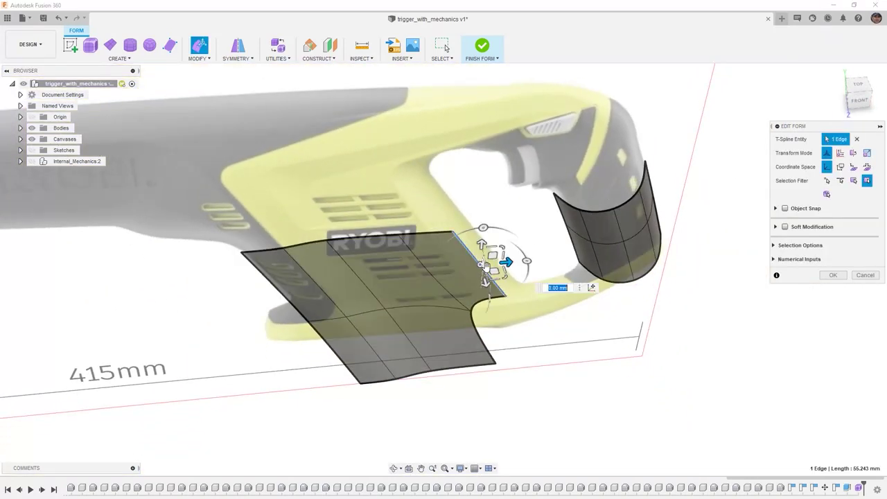
pyautogui.moveTo(487, 283); pyautogui.dragTo(474, 233)
pyautogui.keyDown('shift'); pyautogui.moveTo(474, 233); pyautogui.dragTo(487, 272, button='middle'); pyautogui.keyUp('shift')
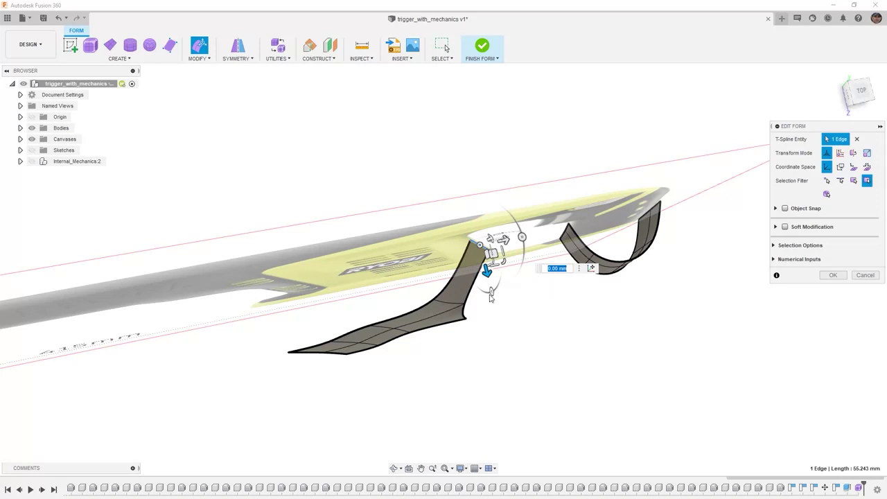
pyautogui.keyDown('shift'); pyautogui.moveTo(520, 352); pyautogui.dragTo(509, 304, button='middle'); pyautogui.keyUp('shift')
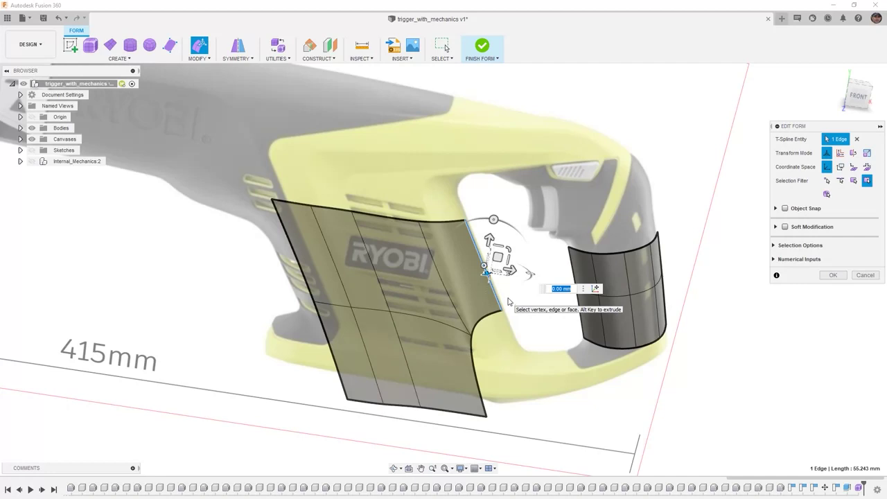
pyautogui.click(858, 95)
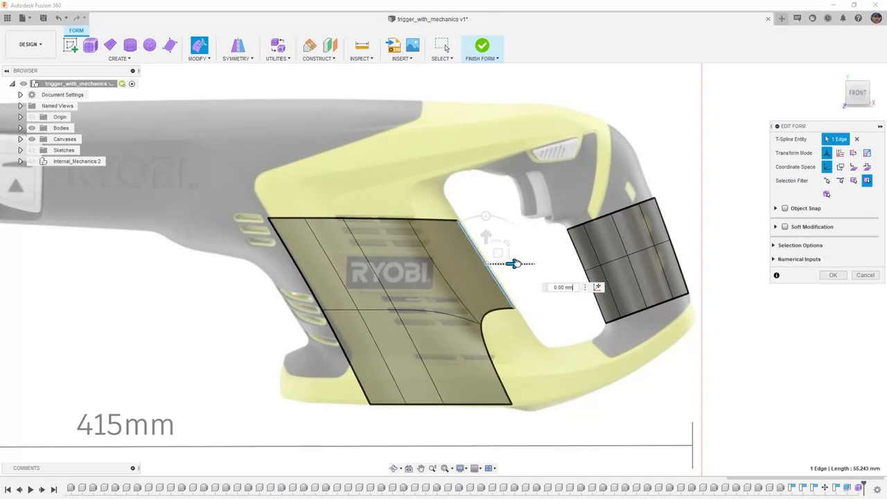
pyautogui.scroll(3, 497, 261)
pyautogui.scroll(4, 497, 262)
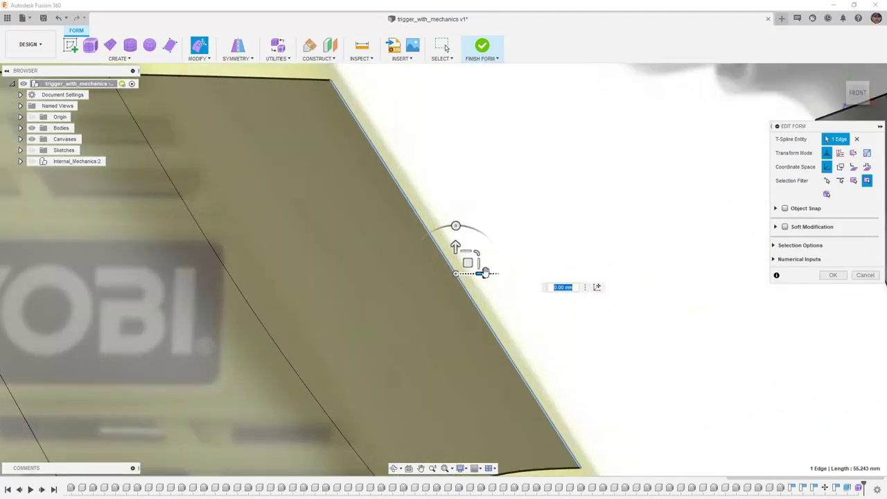
pyautogui.moveTo(481, 271); pyautogui.dragTo(500, 270)
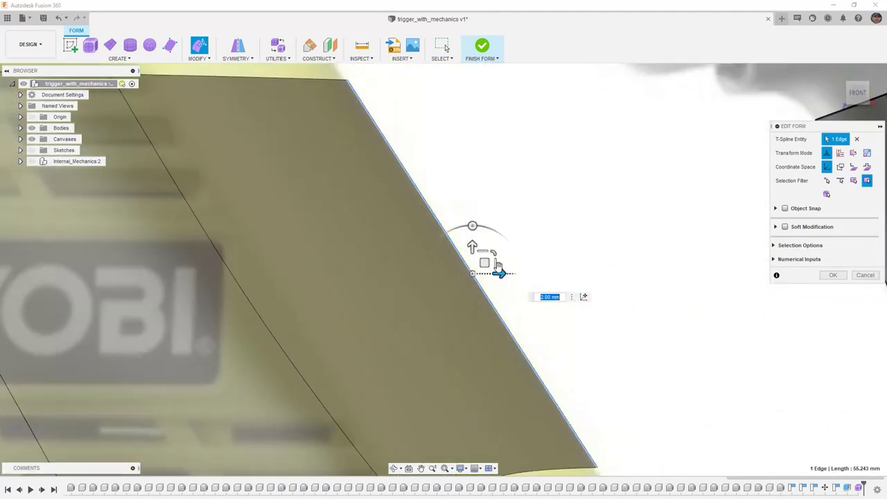
pyautogui.scroll(-5, 500, 270)
pyautogui.scroll(-5, 471, 261)
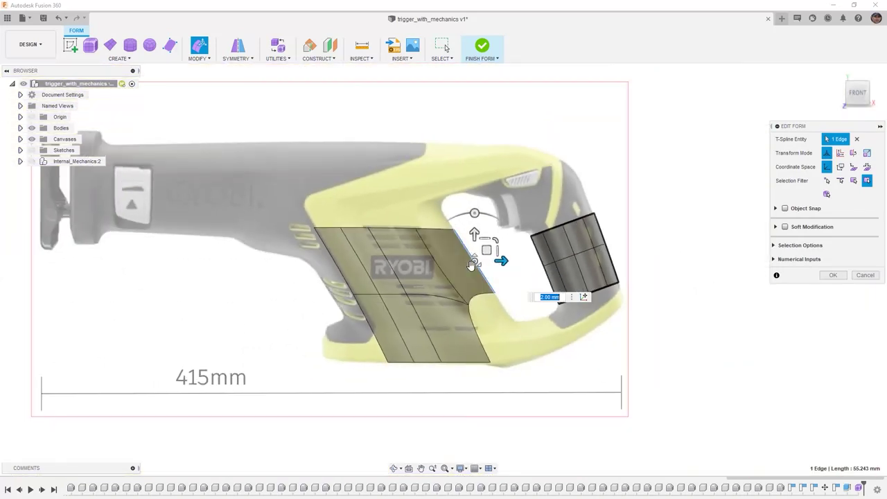
# Close form editing and save trigger_with_mechanics as a new version with the default description.
pyautogui.click(680, 336)
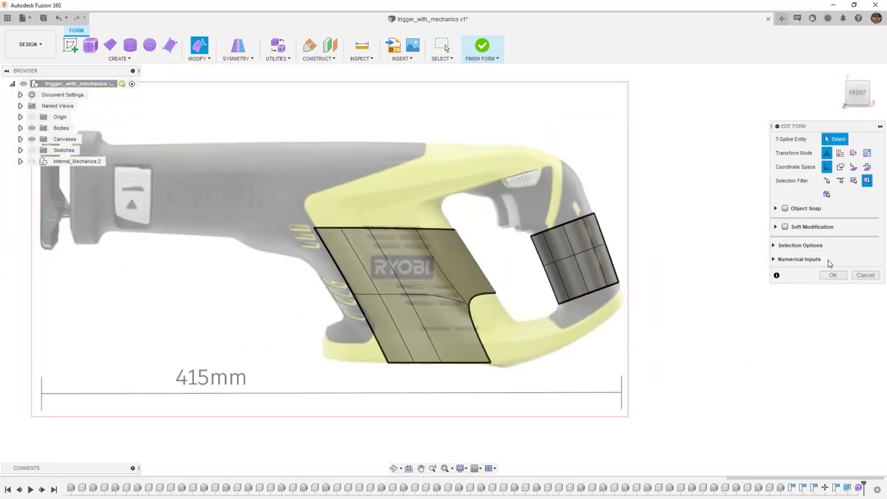
pyautogui.click(834, 276)
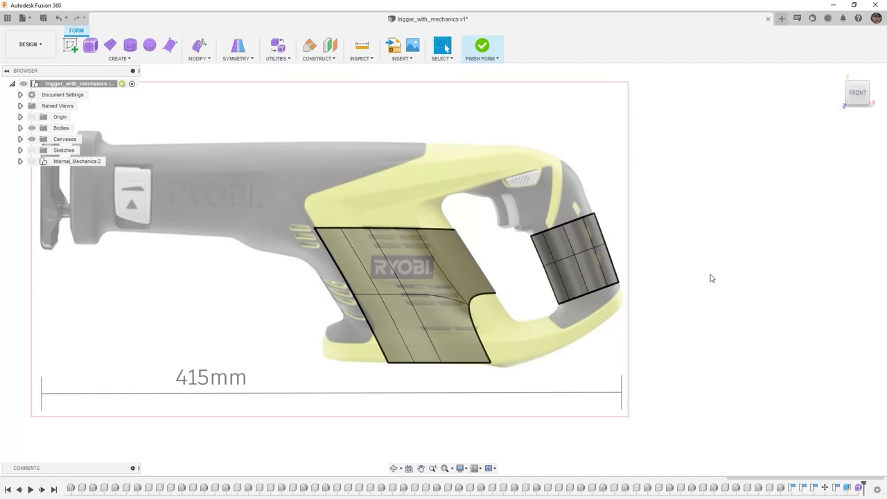
pyautogui.scroll(-2, 710, 278)
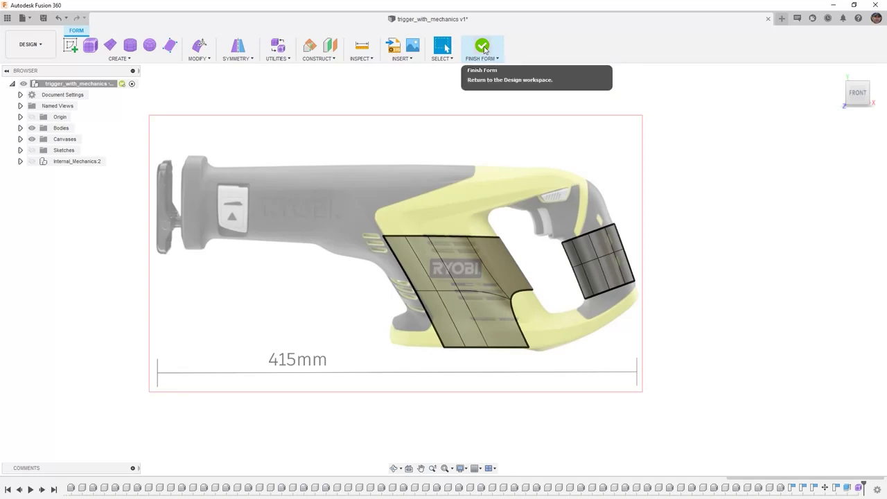
pyautogui.click(44, 19)
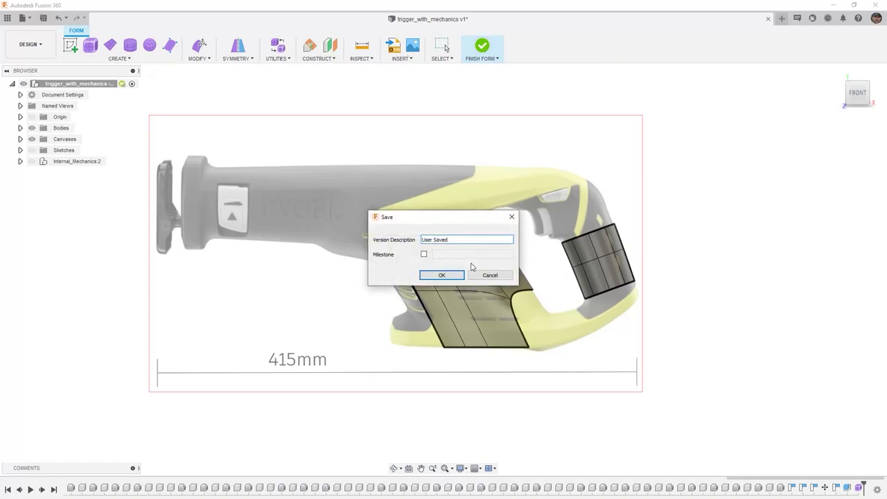
pyautogui.click(448, 273)
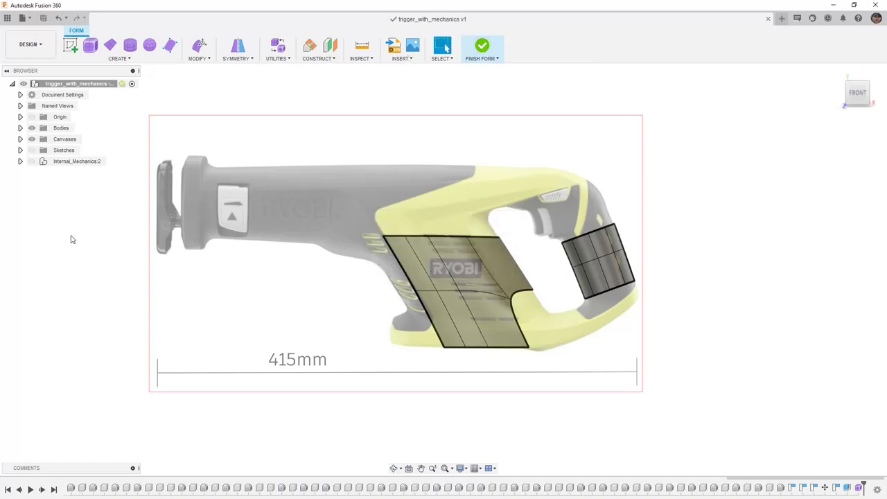